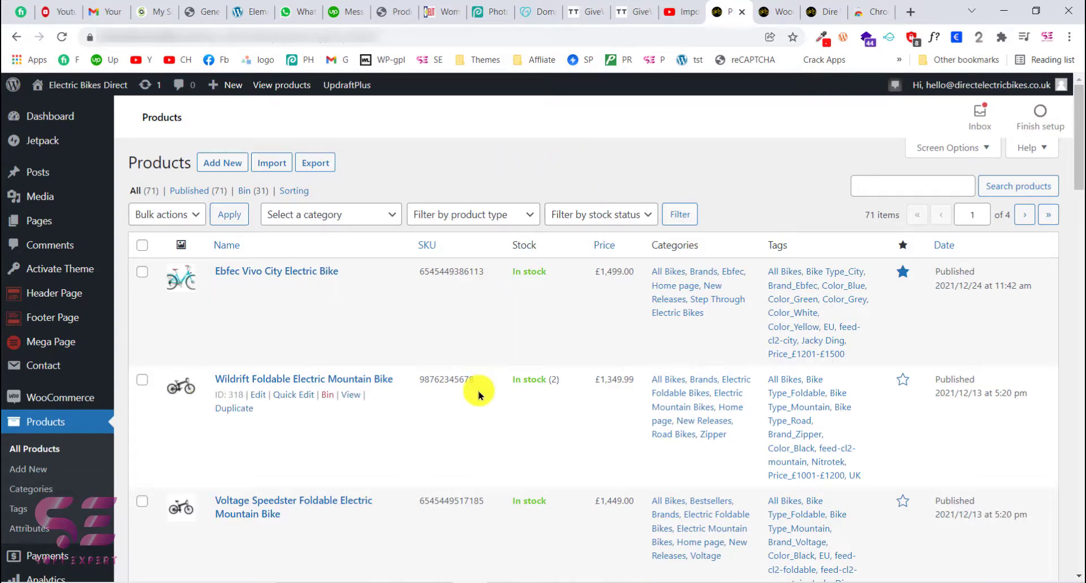
# - Search the WordPress products for 'Dire Wolf Foldable Electric Bike'
pyautogui.scroll(-3, 481, 388)
pyautogui.scroll(2, 354, 255)
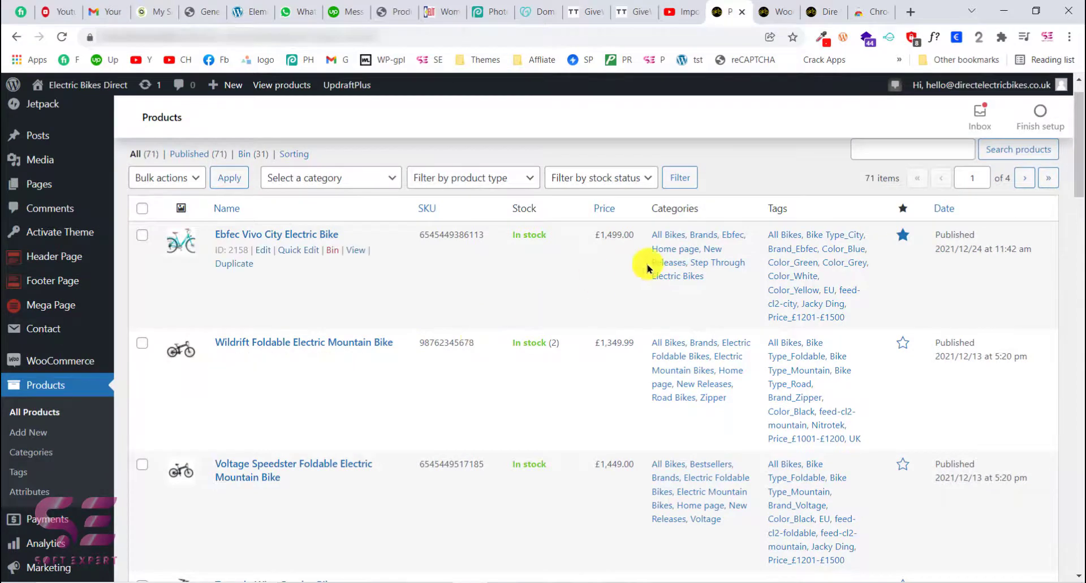
pyautogui.scroll(1, 650, 266)
pyautogui.click(902, 192)
pyautogui.write('Dire Wolf Foldable Electric Bike')
pyautogui.click(1004, 186)
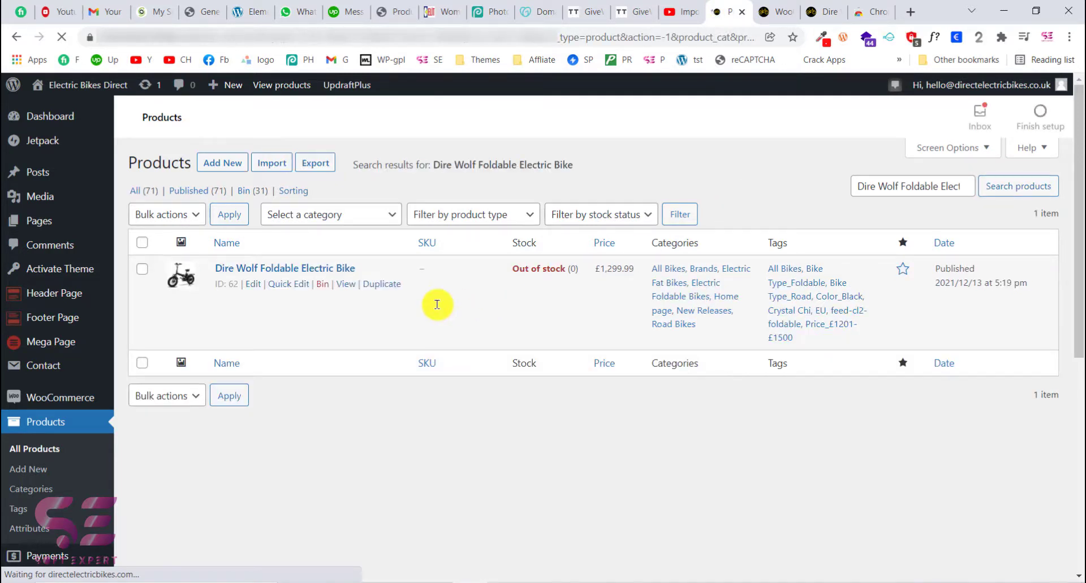
# - Open the bike's storefront page in a new tab and look over its price and description
pyautogui.rightClick(344, 285)
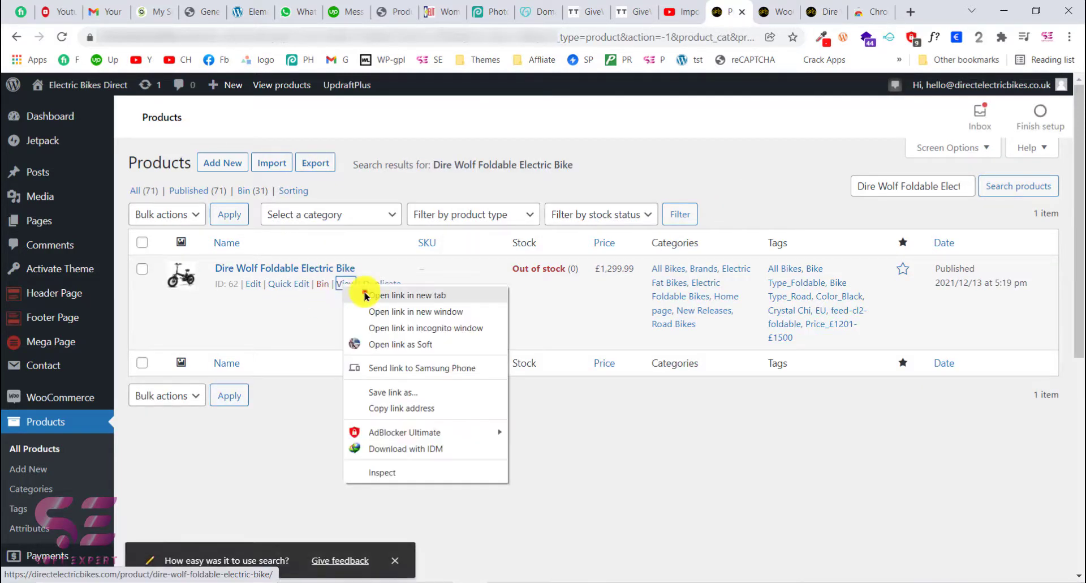
pyautogui.click(365, 292)
pyautogui.click(739, 10)
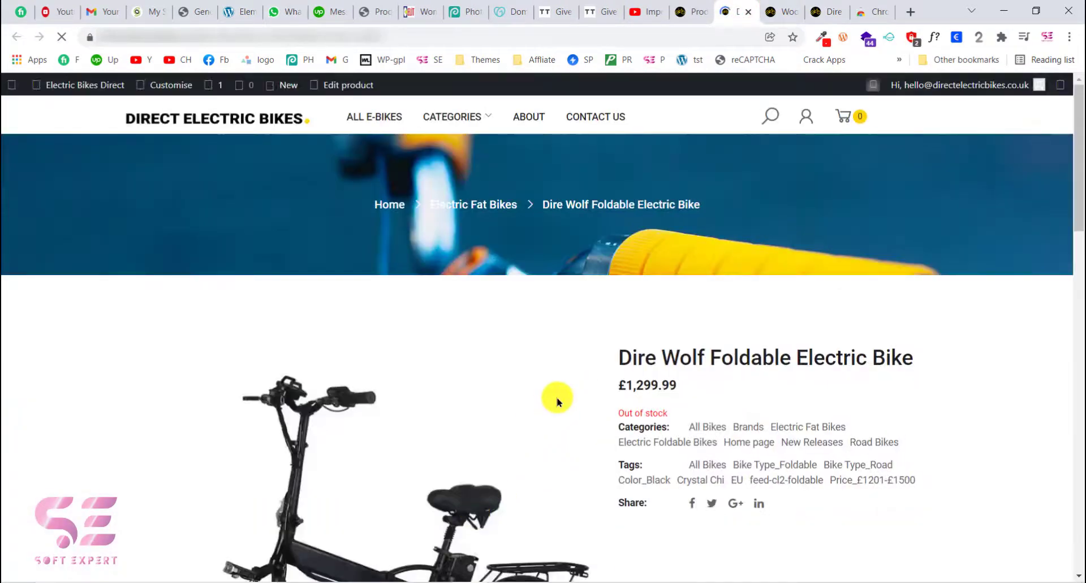
pyautogui.scroll(-12, 558, 398)
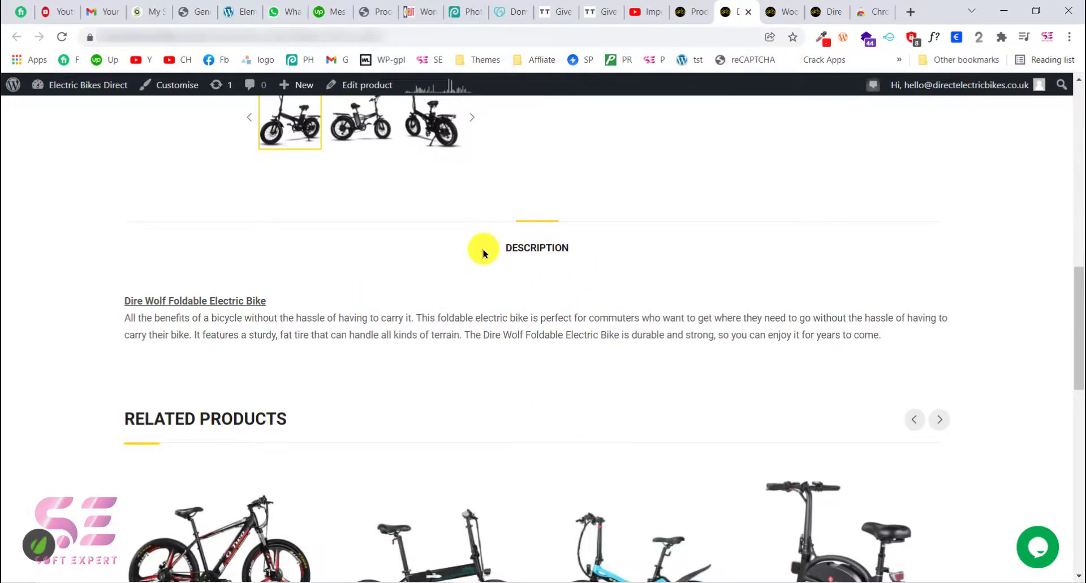
pyautogui.scroll(3, 483, 249)
pyautogui.scroll(2, 483, 170)
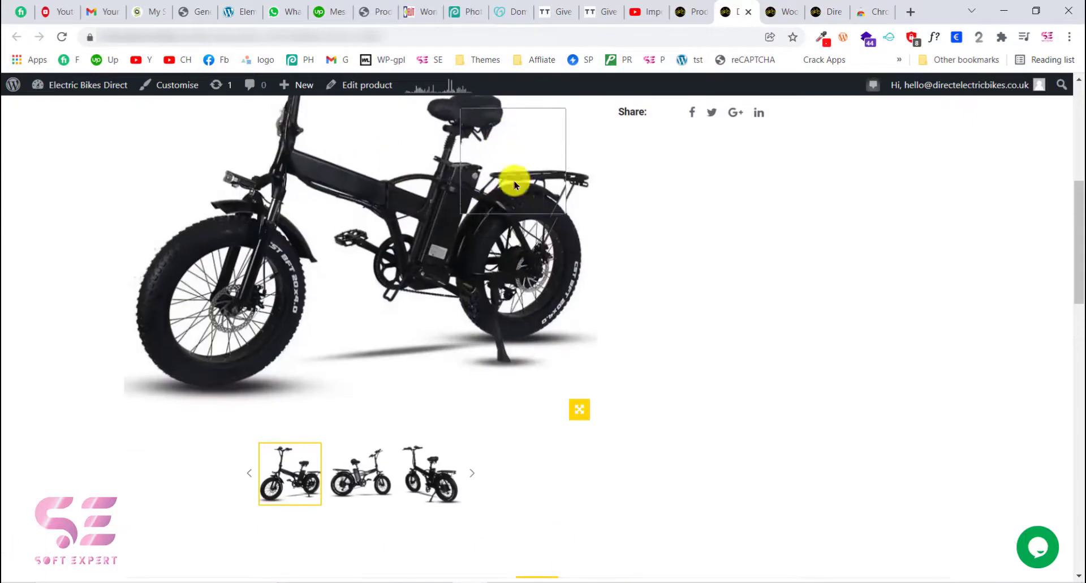
pyautogui.scroll(2, 427, 217)
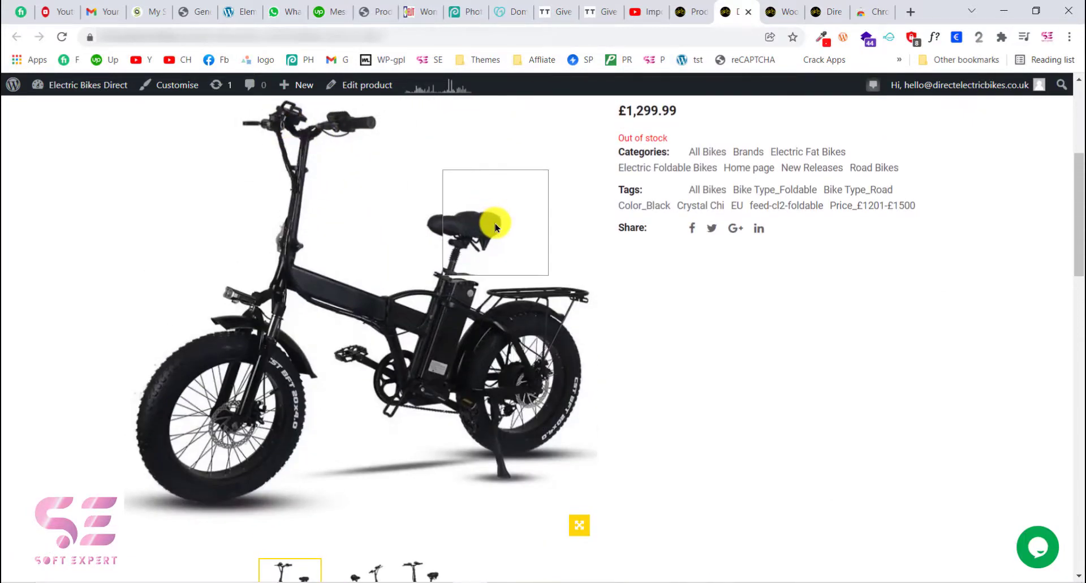
pyautogui.scroll(-5, 634, 327)
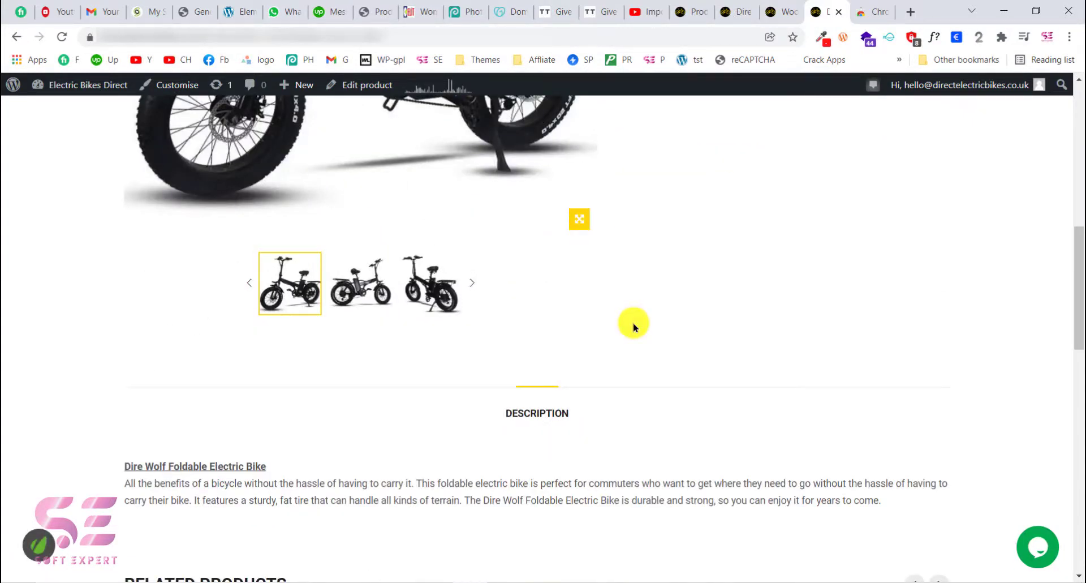
# - Search the Chrome Web Store for 'Aliexpress, Amazon reviews' extensions
pyautogui.click(861, 11)
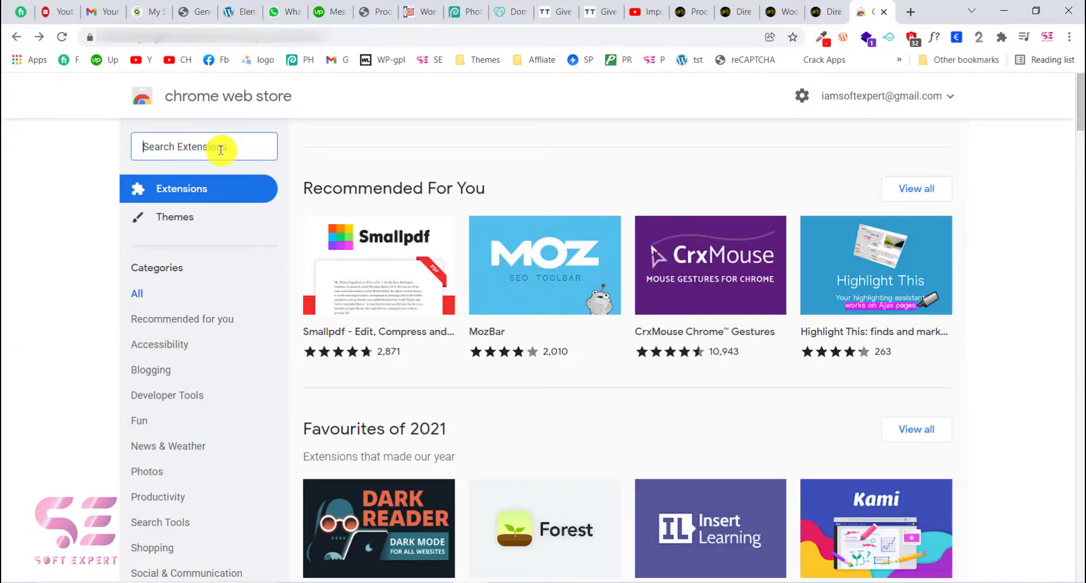
pyautogui.press('super+v')
pyautogui.click(483, 195)
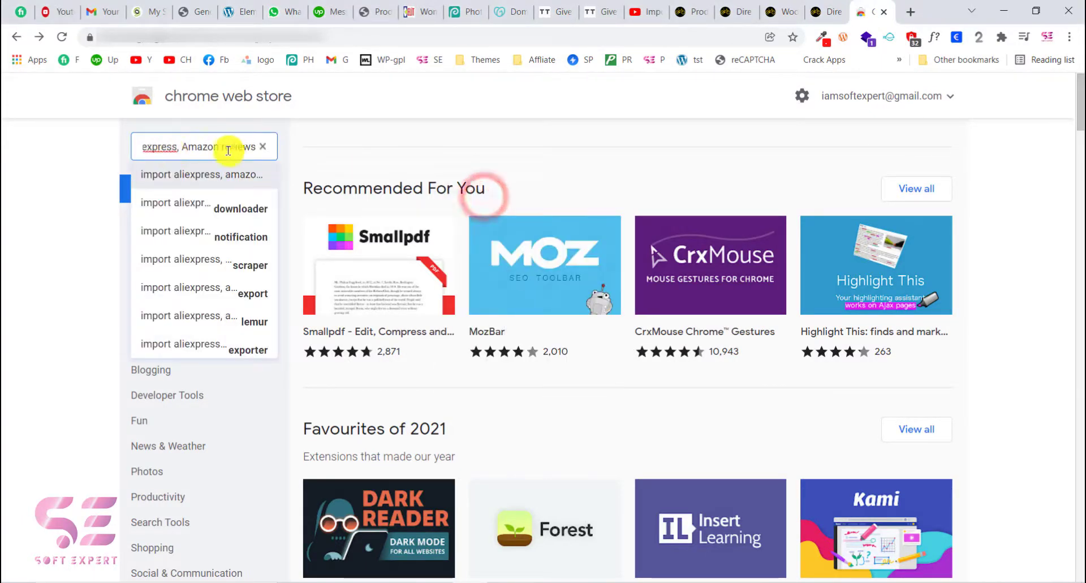
pyautogui.press('Return')
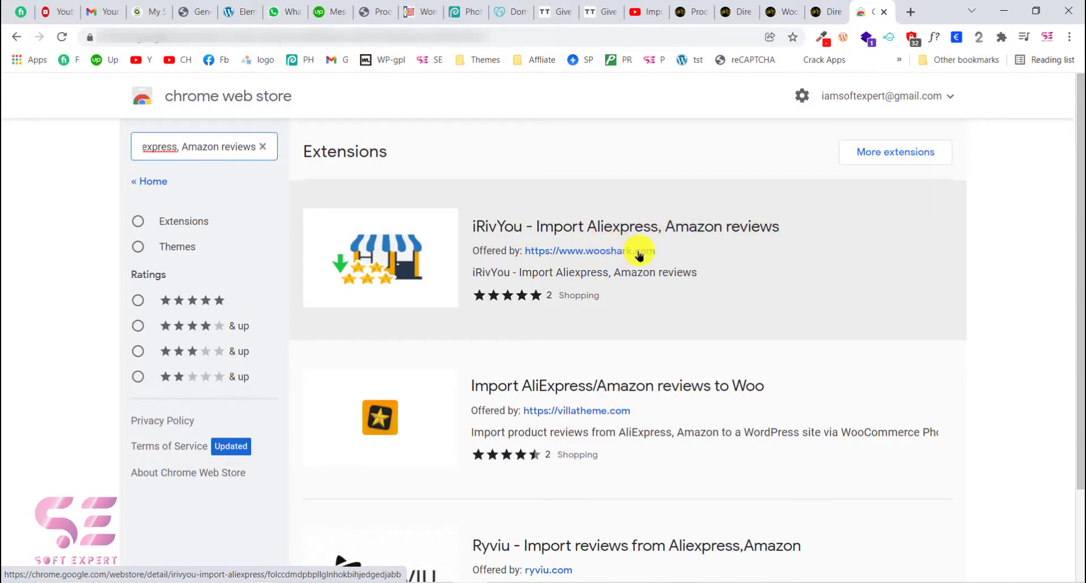
# - Add the iRivYou – Import Aliexpress, Amazon reviews extension to Chrome
pyautogui.click(501, 234)
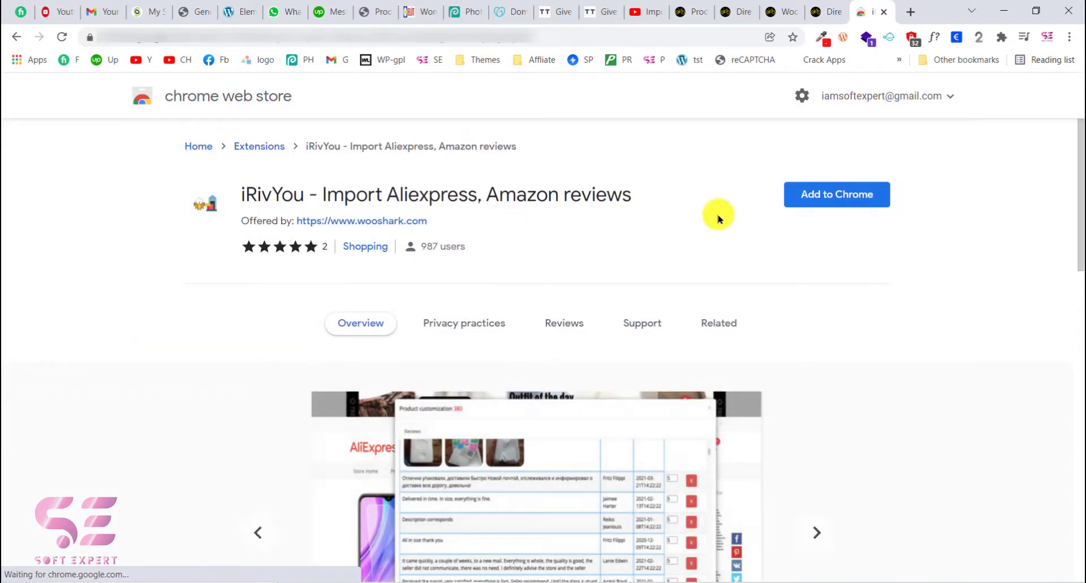
pyautogui.click(836, 199)
pyautogui.click(576, 195)
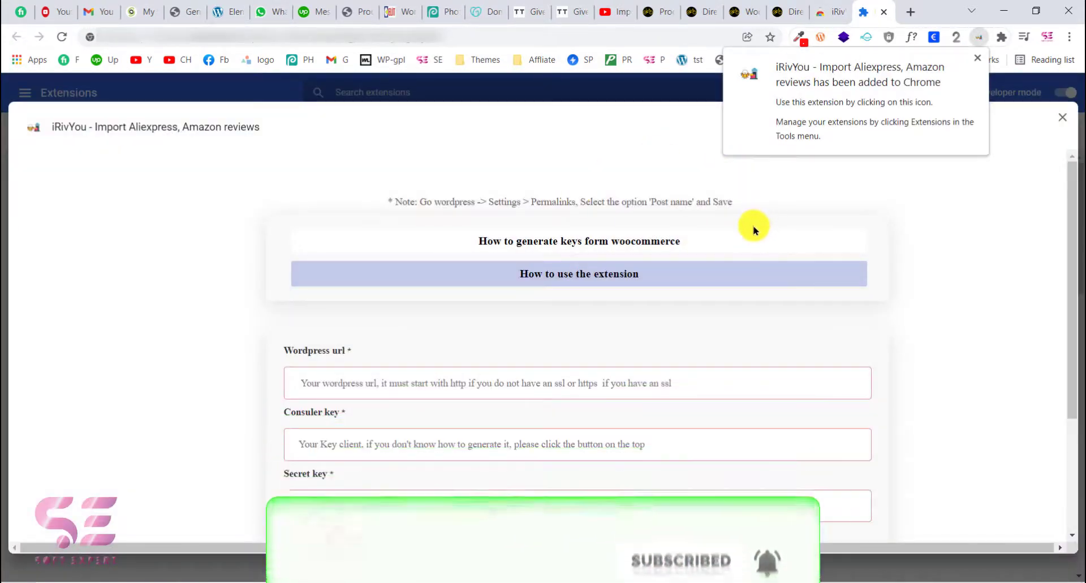
pyautogui.scroll(-2, 628, 274)
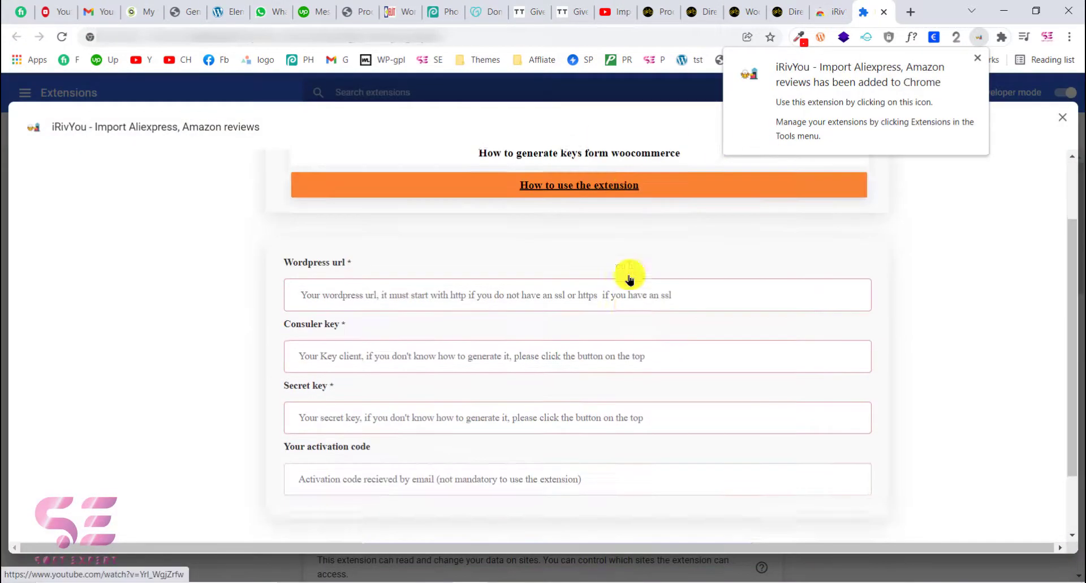
pyautogui.scroll(-1, 590, 279)
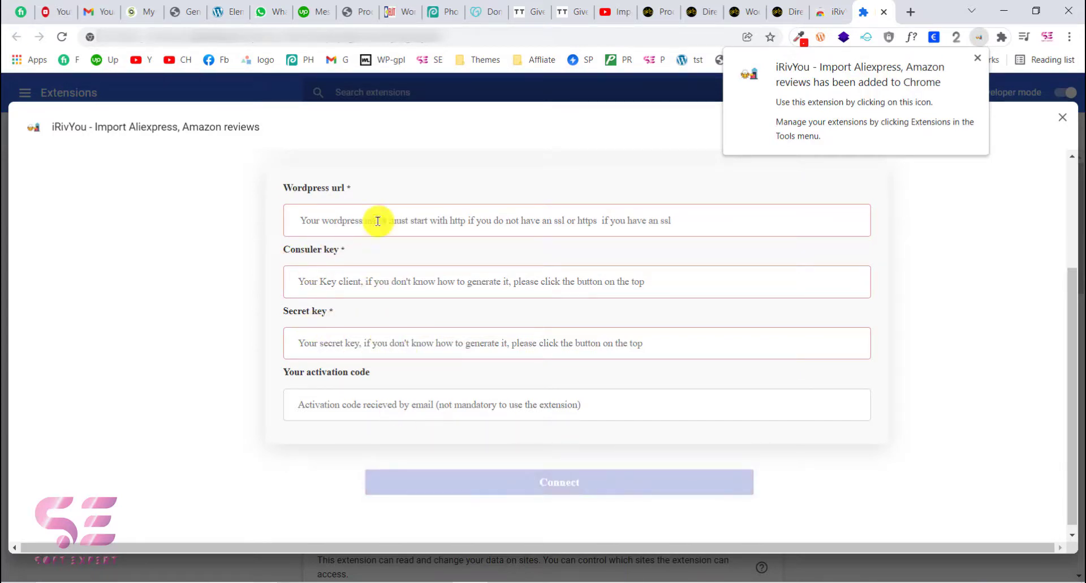
pyautogui.click(693, 7)
pyautogui.click(202, 37)
pyautogui.click(202, 37)
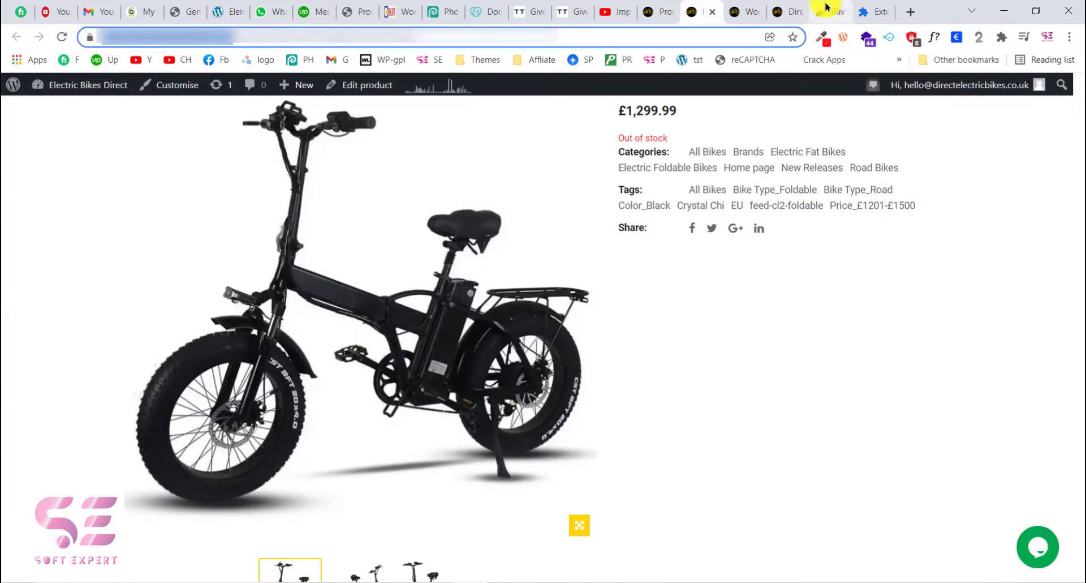
pyautogui.click(873, 11)
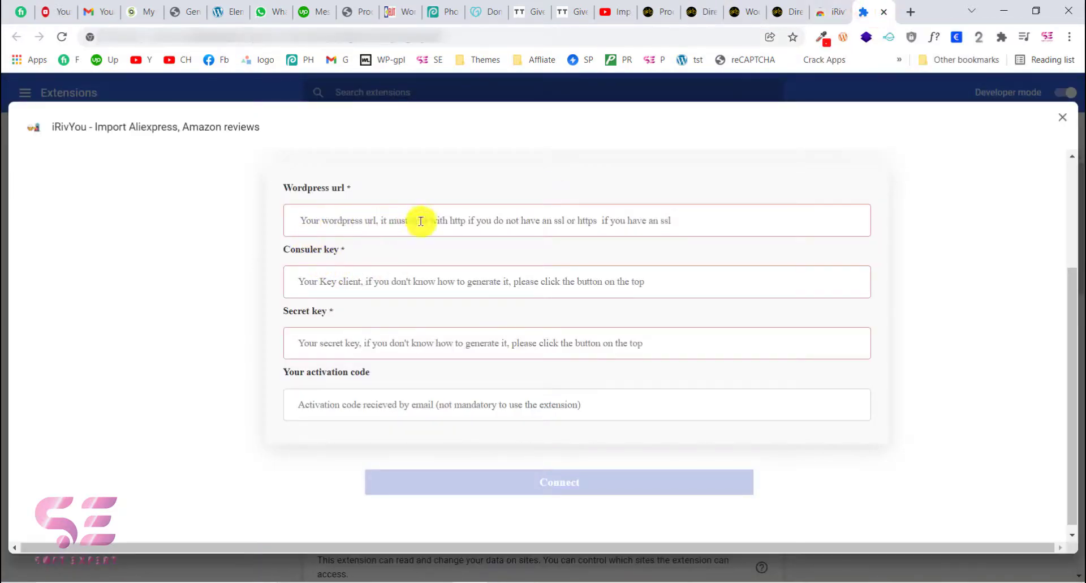
pyautogui.click(605, 223)
pyautogui.write('https://directelectricbikes.com/')
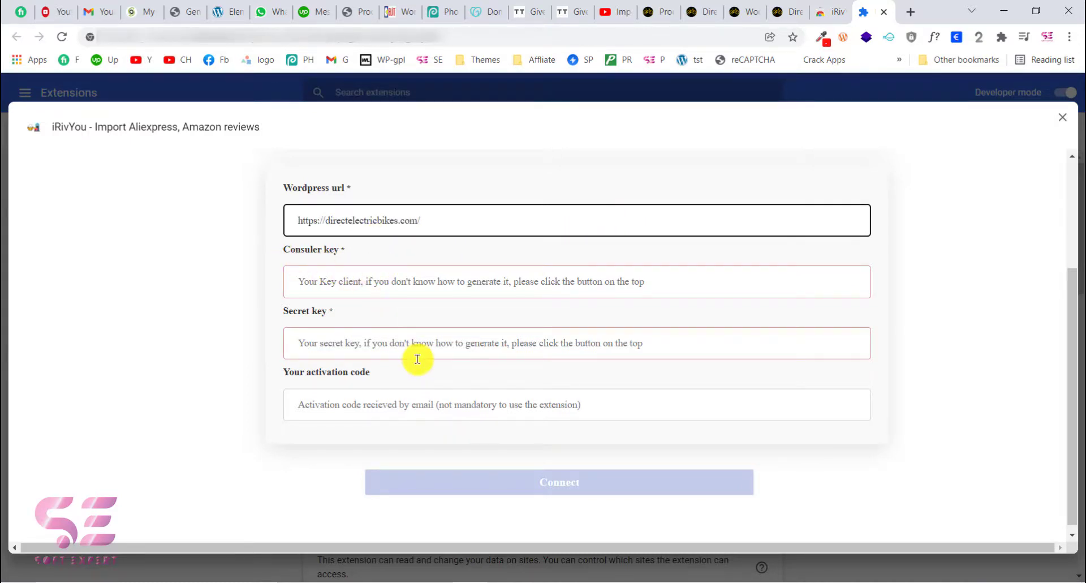
# - Go to WooCommerce Settings > Advanced > REST API
pyautogui.click(664, 5)
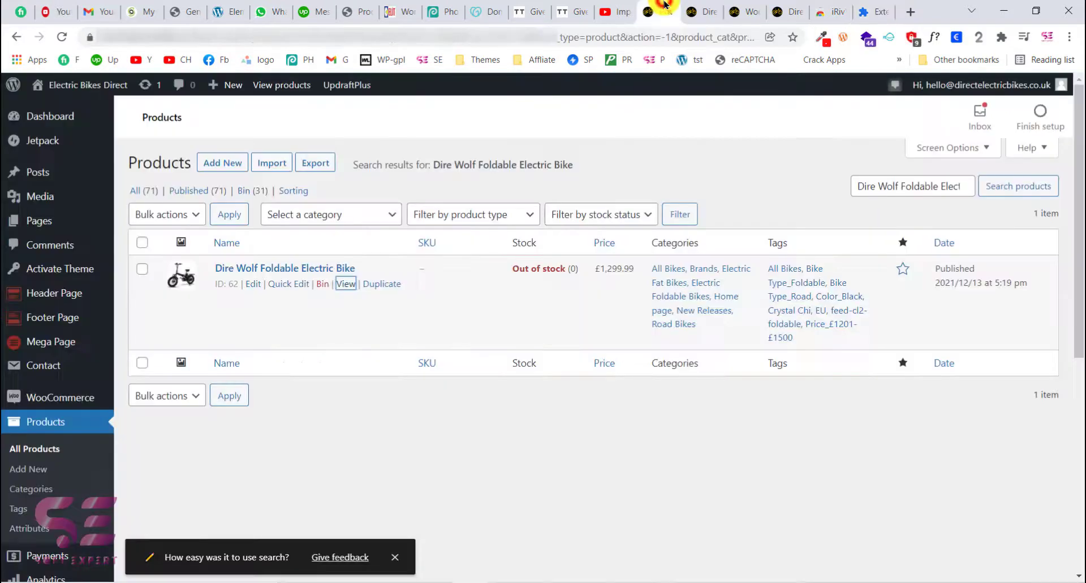
pyautogui.moveTo(73, 403)
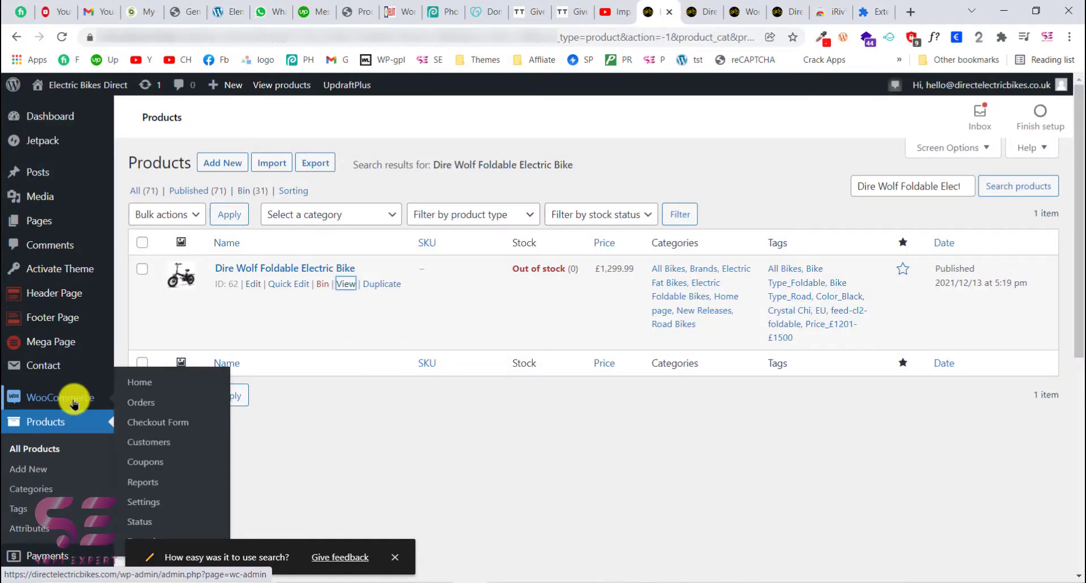
pyautogui.click(166, 506)
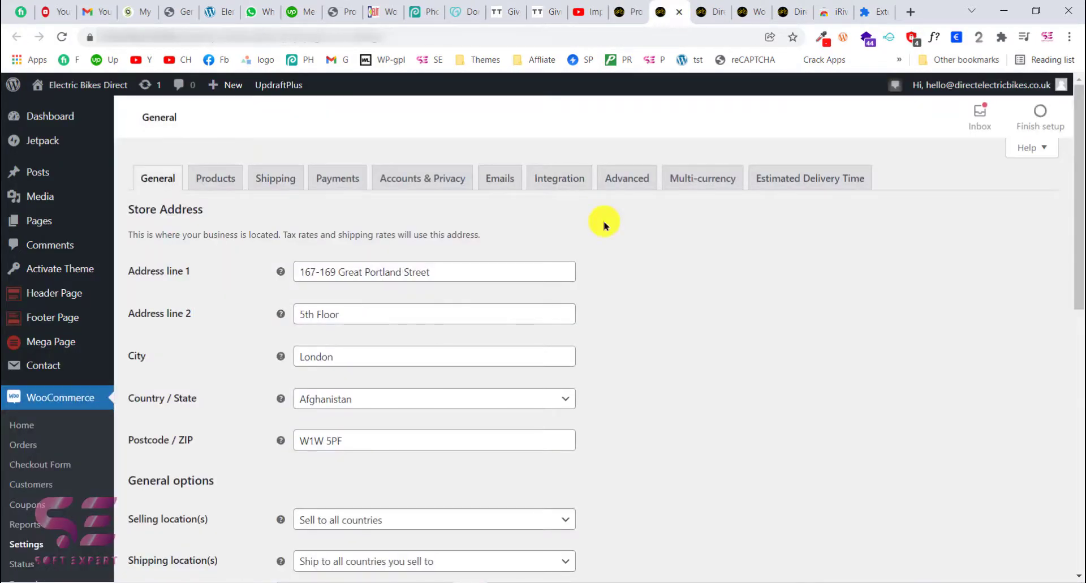
pyautogui.click(622, 184)
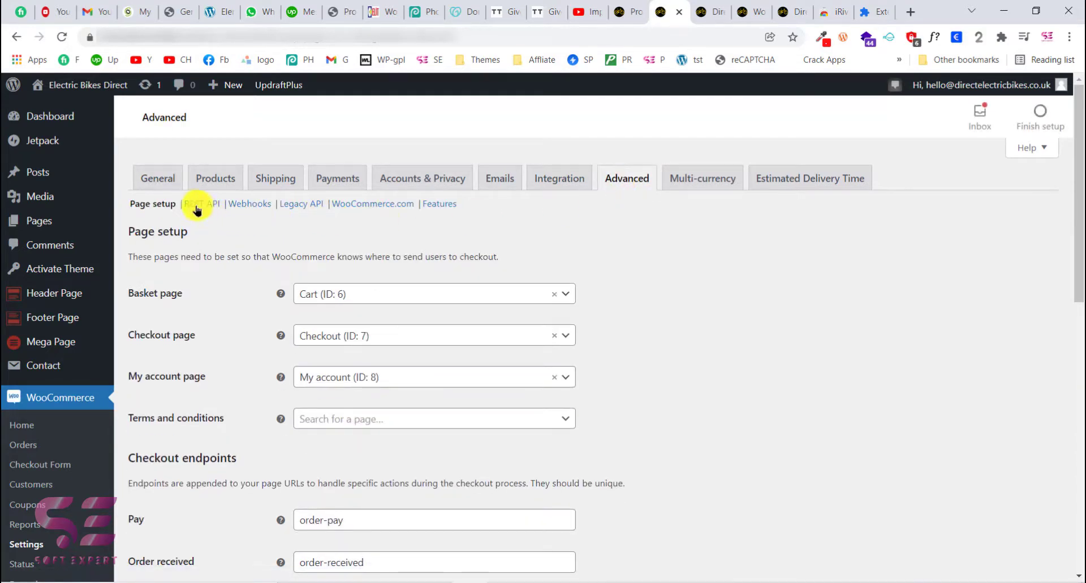
pyautogui.click(204, 209)
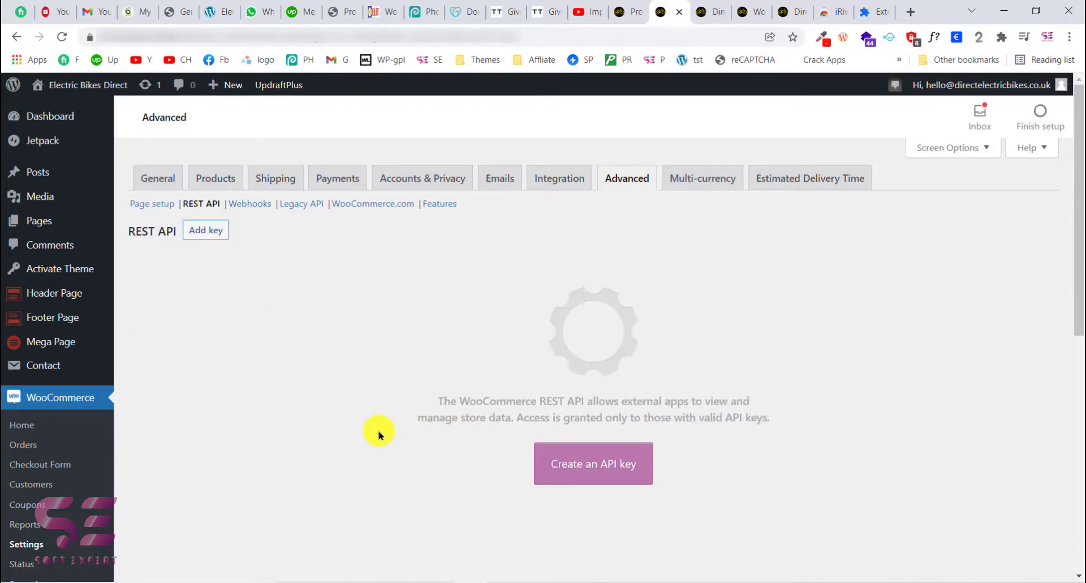
# - Add a Read/Write API key described 'AE reviews' and generate it
pyautogui.click(210, 233)
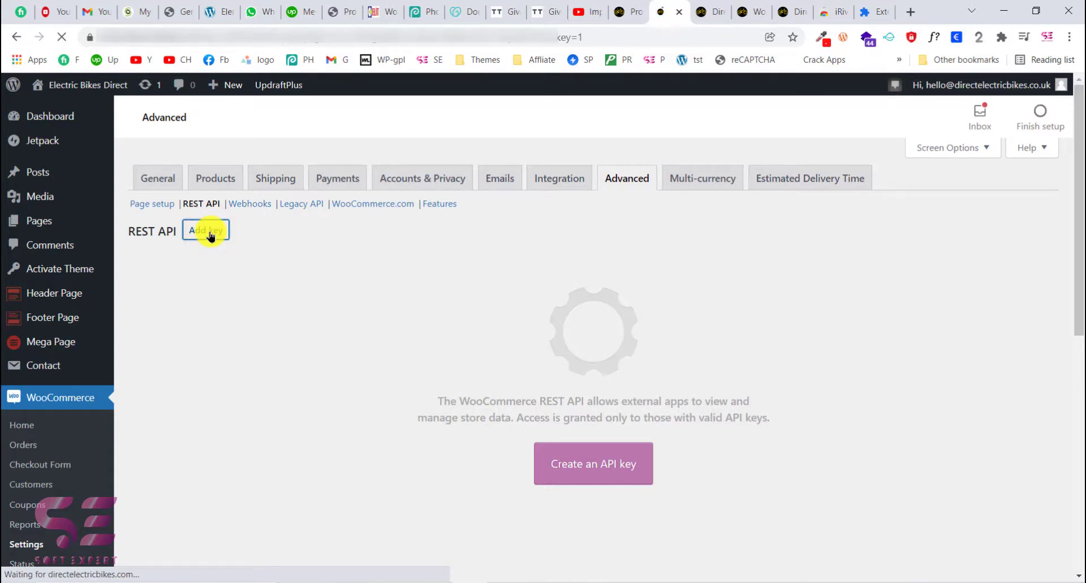
pyautogui.click(349, 268)
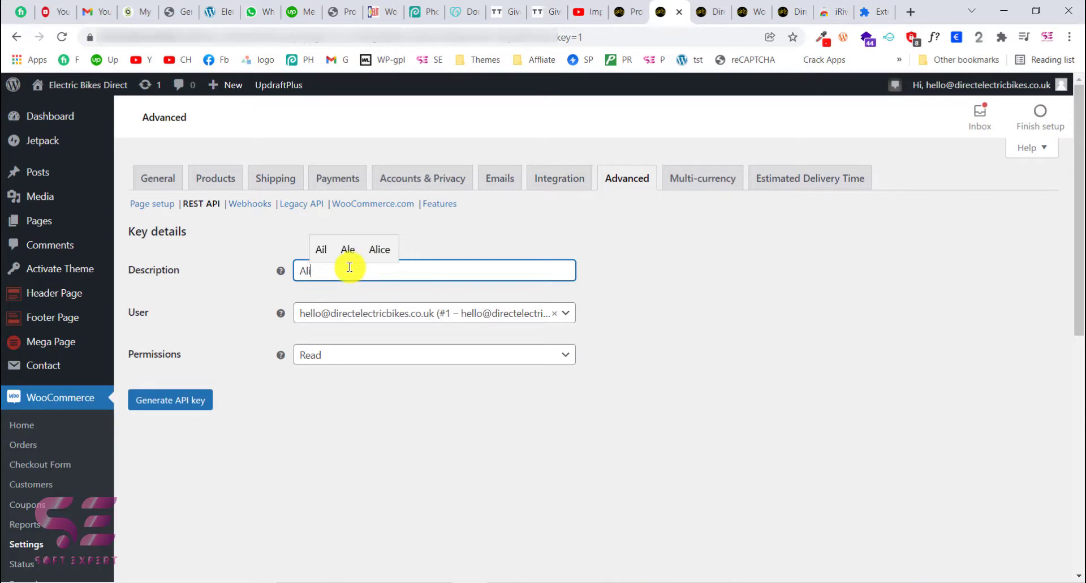
pyautogui.write('AE reviews')
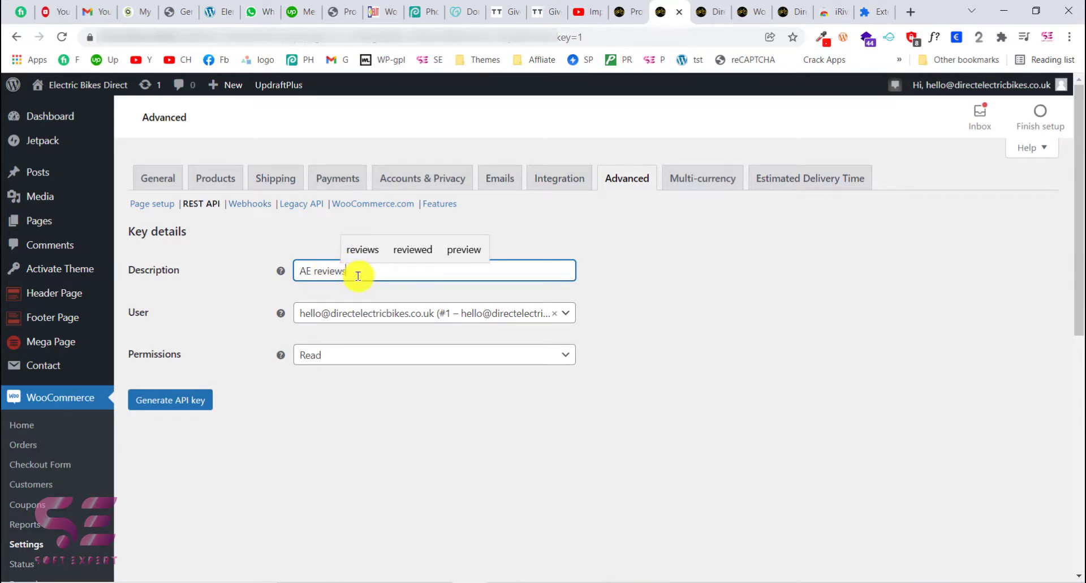
pyautogui.click(355, 356)
pyautogui.click(362, 427)
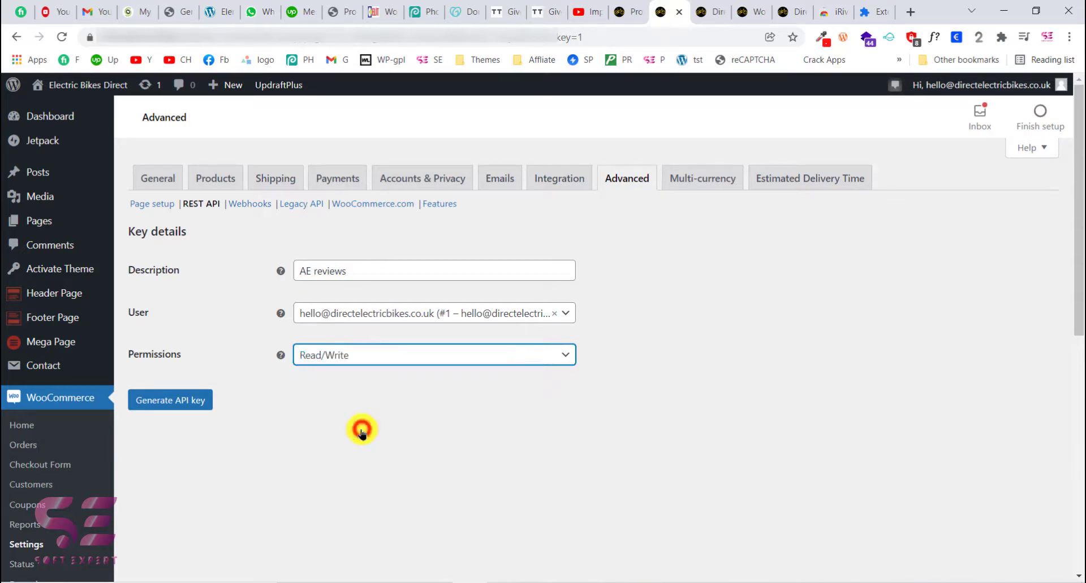
pyautogui.click(179, 404)
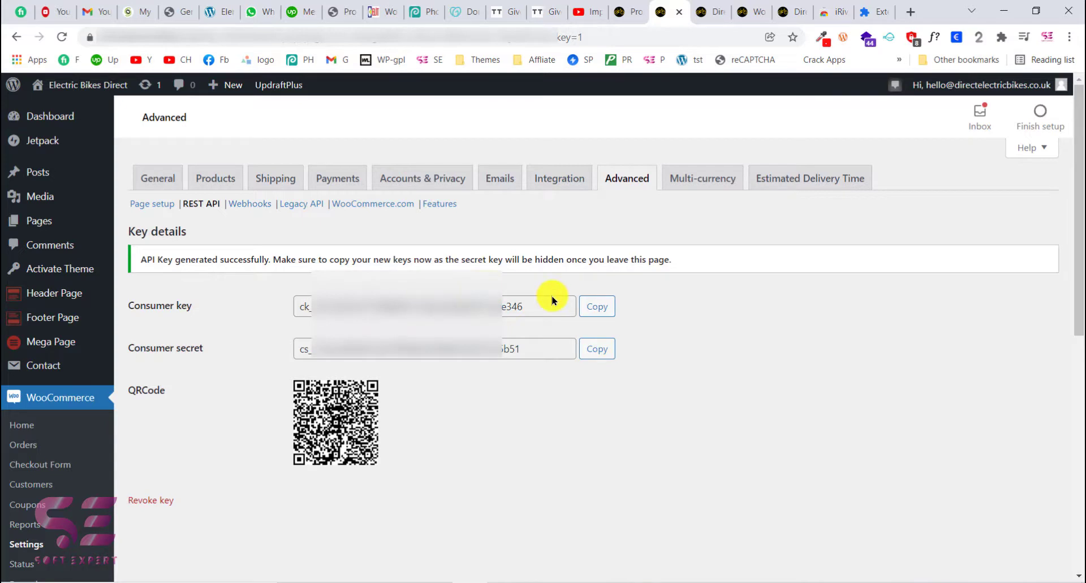
# - Copy the WooCommerce consumer key into the iRivYou consumer key field
pyautogui.click(593, 311)
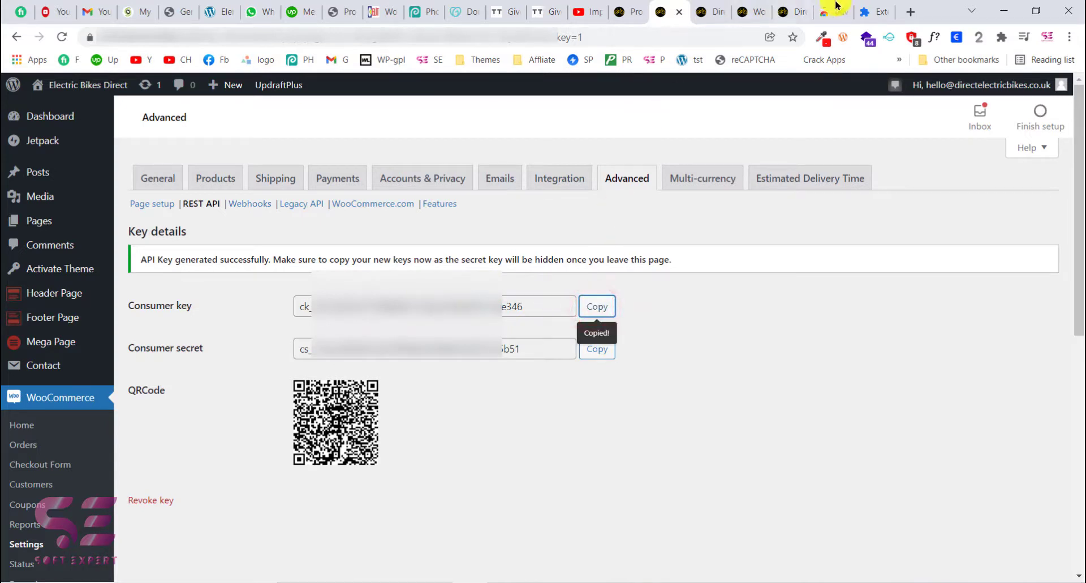
pyautogui.click(871, 9)
pyautogui.click(402, 292)
pyautogui.hotkey('ctrl', 'v')
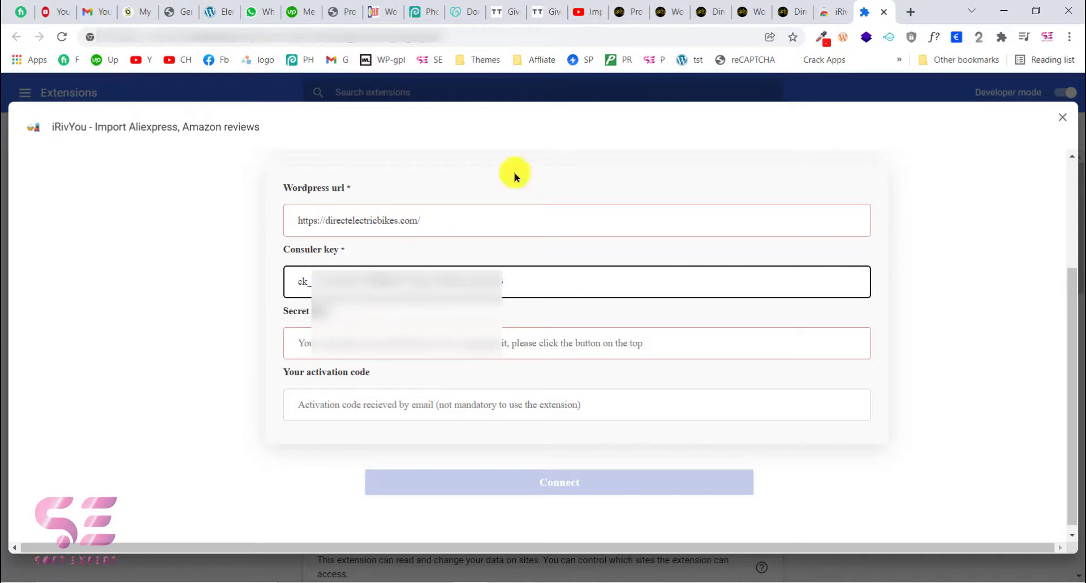
# - Copy the WooCommerce consumer secret into the iRivYou secret key field
pyautogui.click(639, 5)
pyautogui.click(677, 5)
pyautogui.click(611, 350)
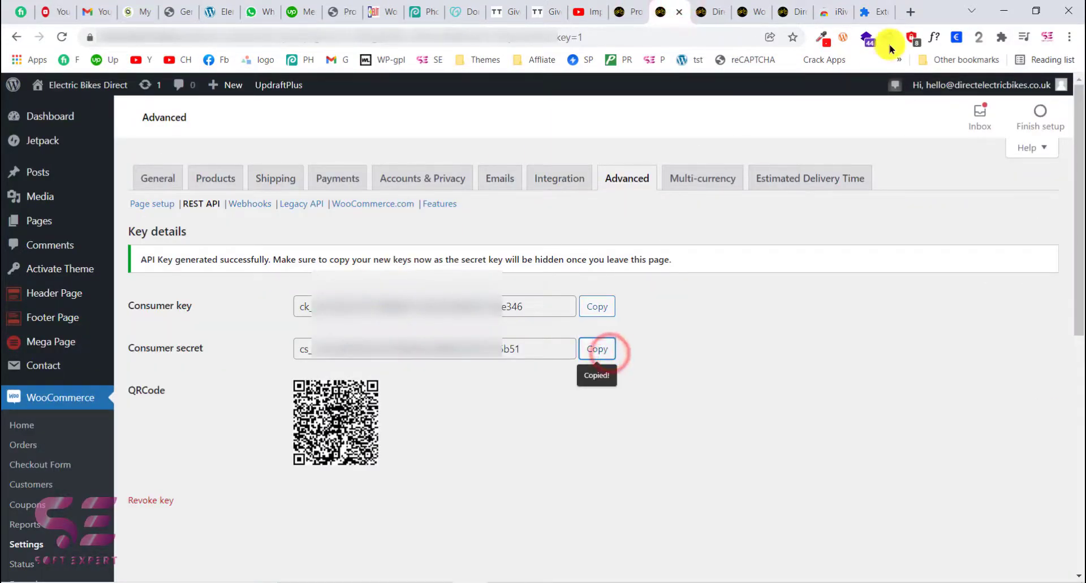
pyautogui.click(865, 11)
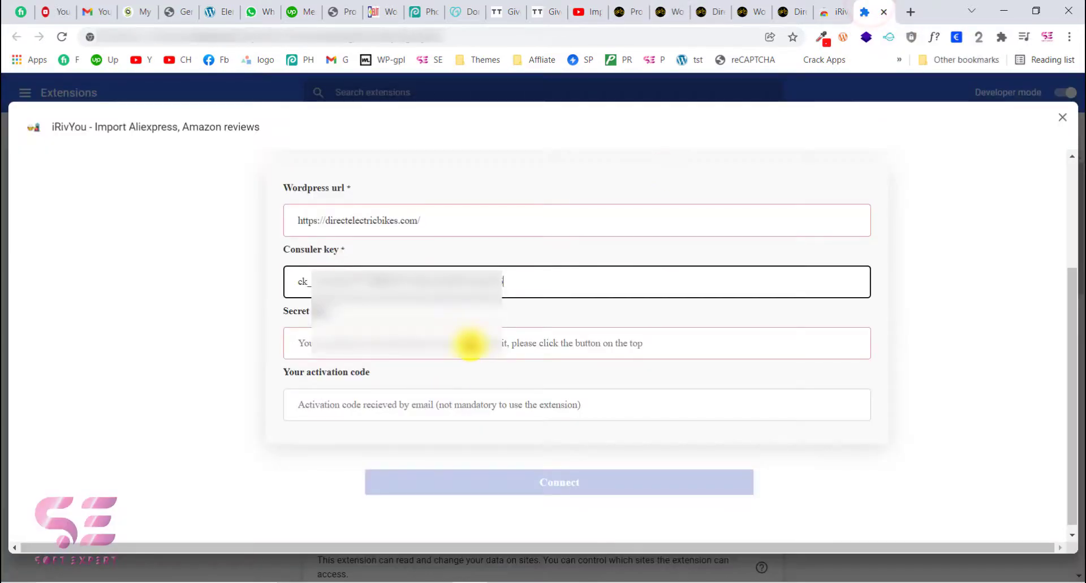
pyautogui.click(470, 344)
pyautogui.hotkey('ctrl', 'v')
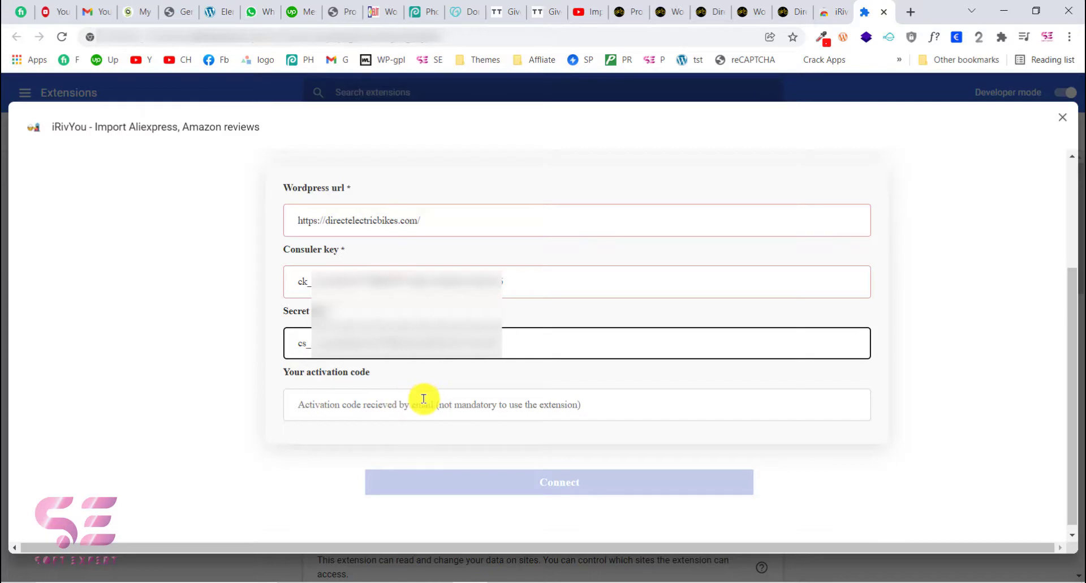
# - Connect iRivYou to the WordPress site, then close the Amazon page that opens
pyautogui.scroll(-1, 423, 399)
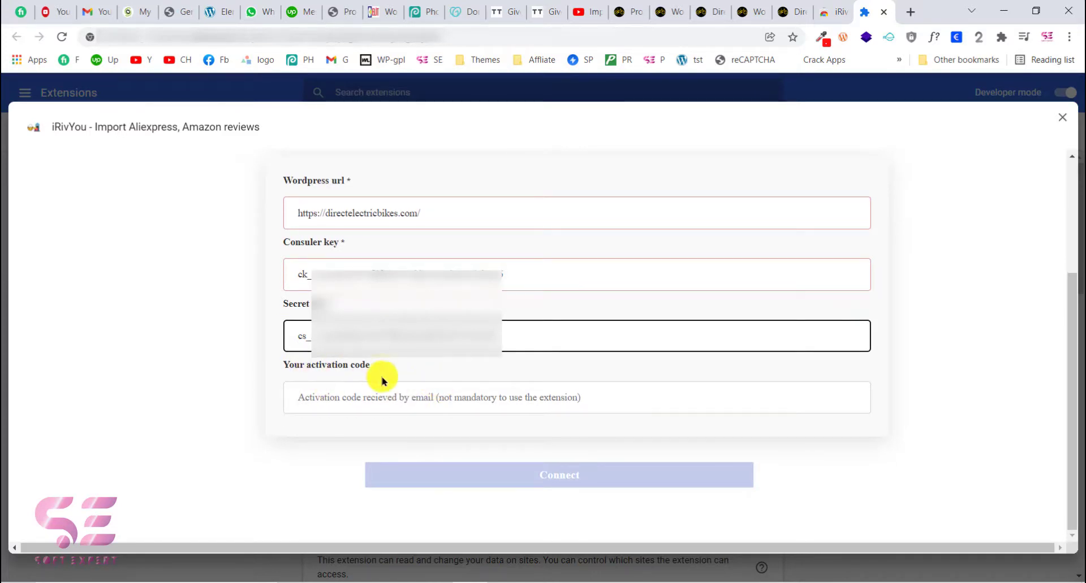
pyautogui.click(512, 434)
pyautogui.click(536, 477)
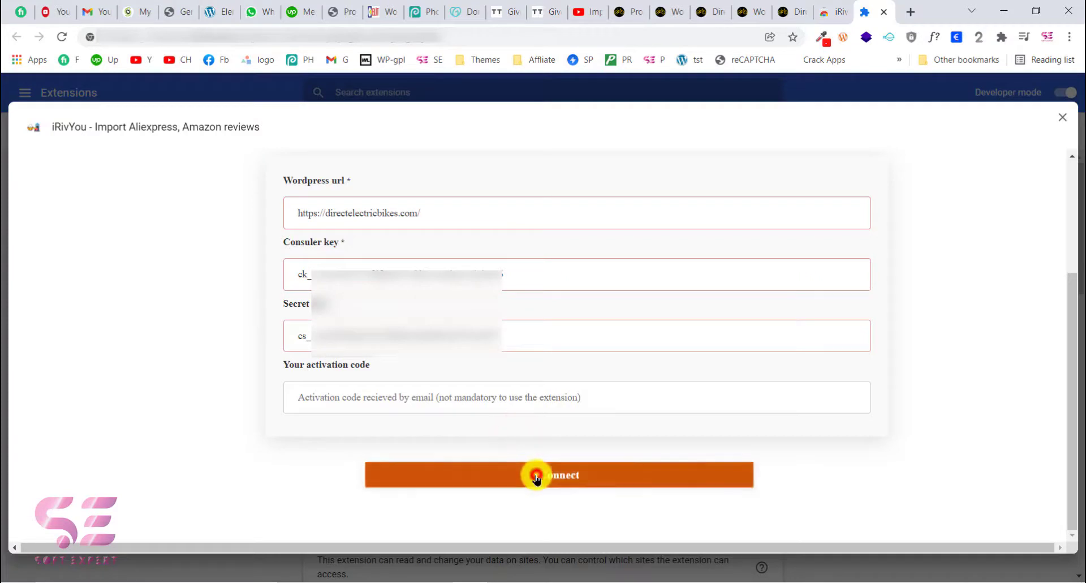
pyautogui.scroll(-2, 537, 478)
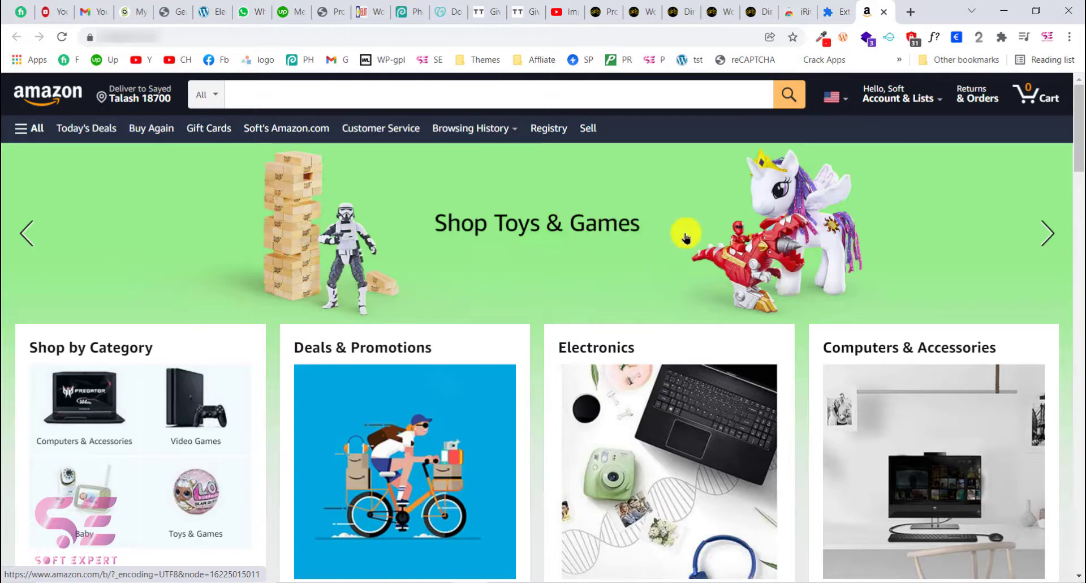
pyautogui.click(883, 14)
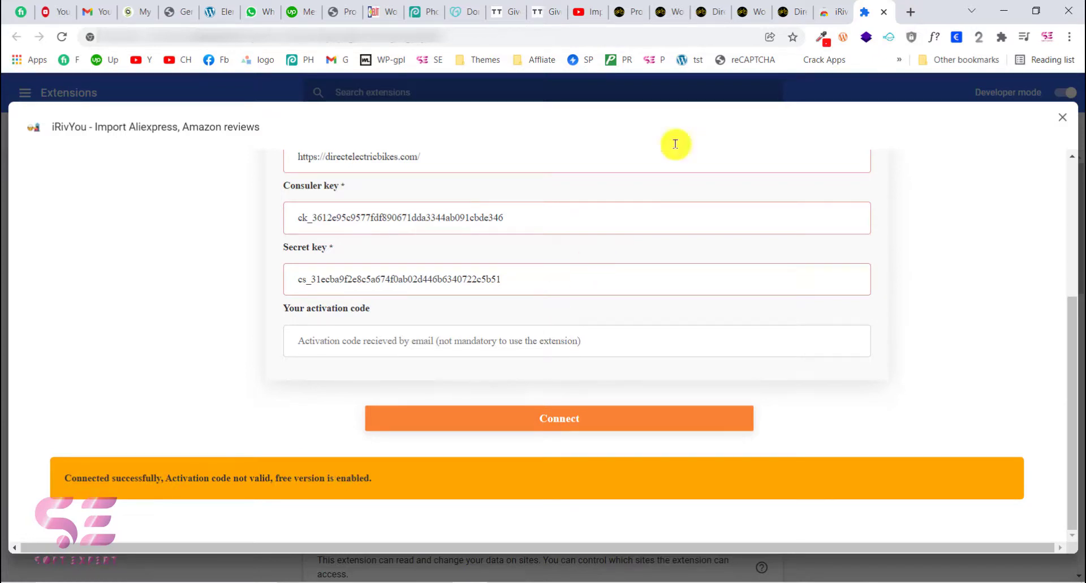
# - Load AliExpress in a new browser tab
pyautogui.click(906, 13)
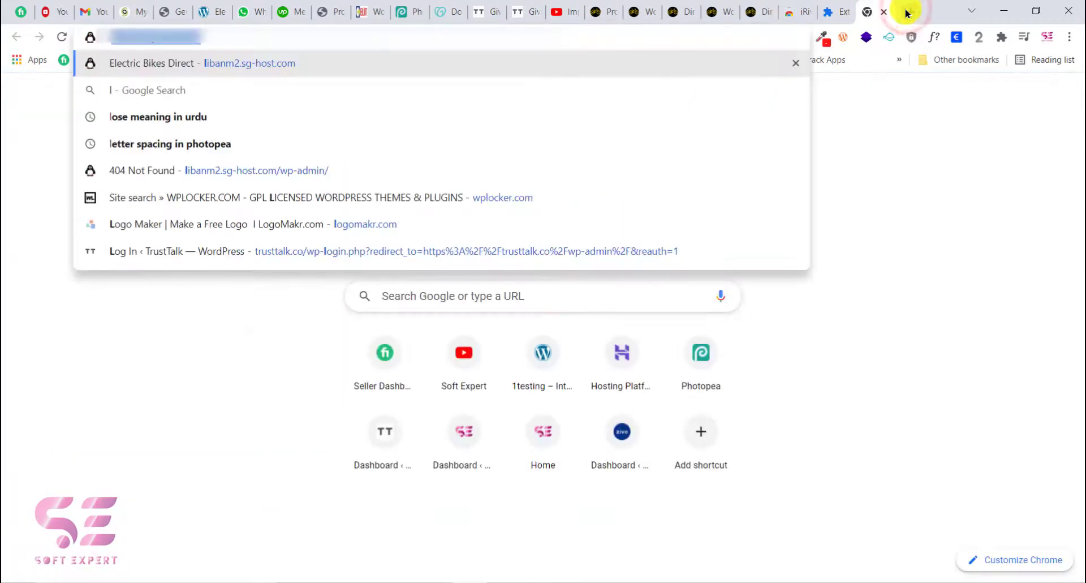
pyautogui.write('ali')
pyautogui.press('Return')
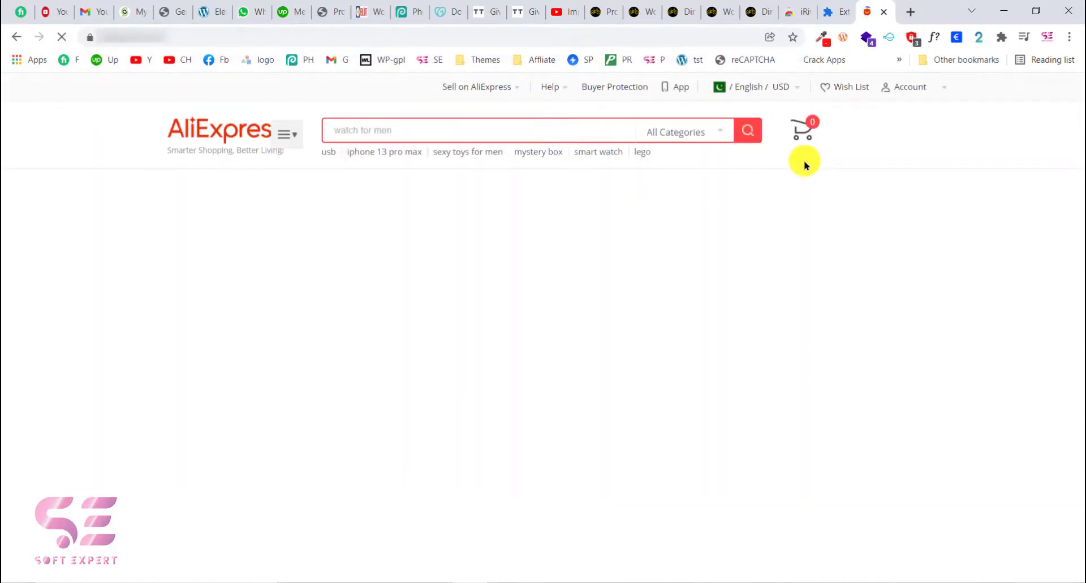
# - Search AliExpress for the copied storefront title 'Dire Wolf Foldable Electric Bike'
pyautogui.click(595, 6)
pyautogui.click(678, 7)
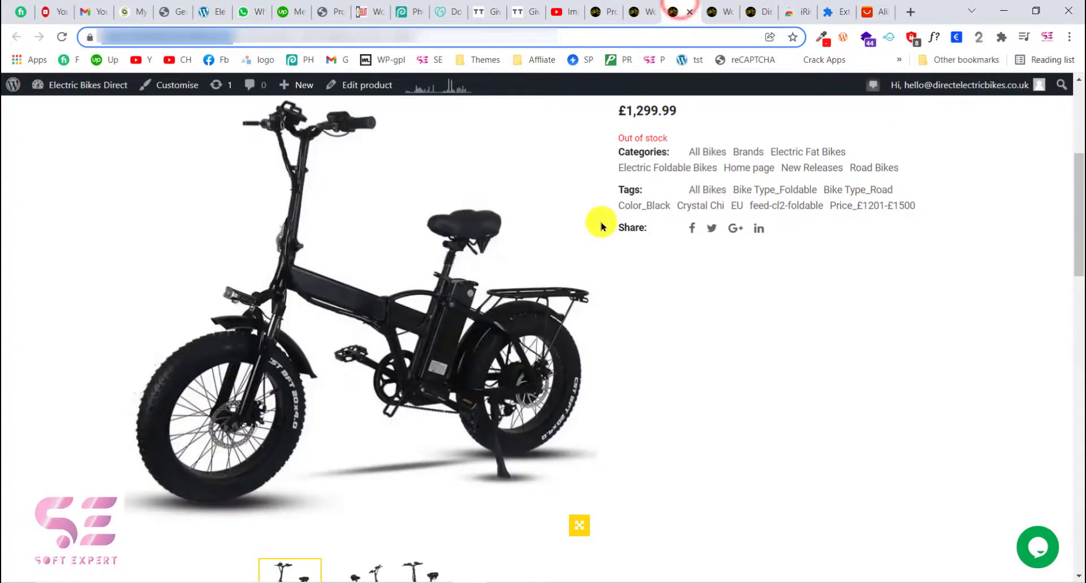
pyautogui.scroll(4, 600, 226)
pyautogui.click(618, 280)
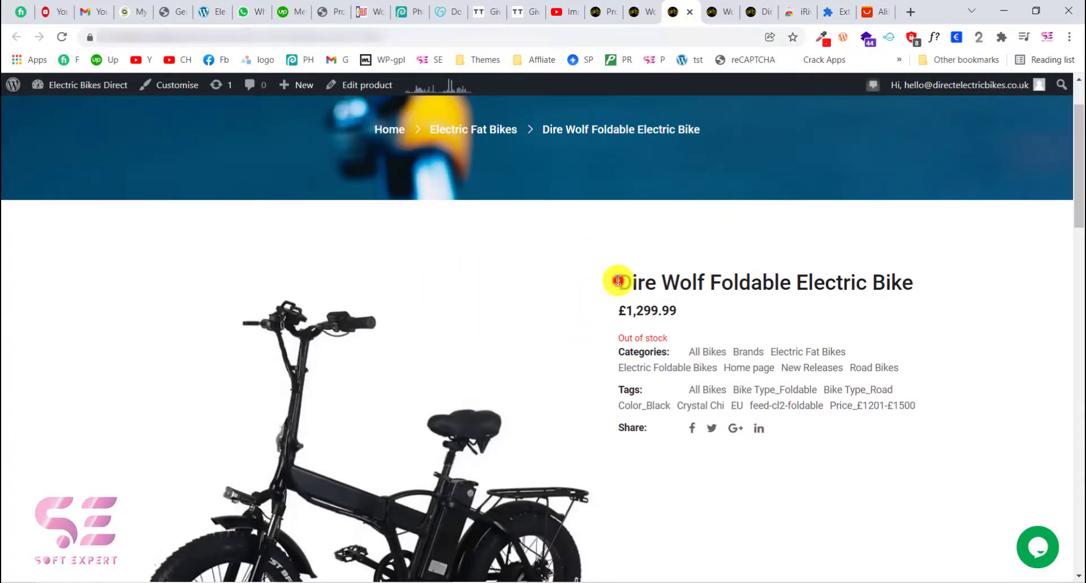
pyautogui.moveTo(618, 280); pyautogui.dragTo(917, 284)
pyautogui.click(885, 8)
pyautogui.click(524, 121)
pyautogui.hotkey('ctrl', 'v')
pyautogui.click(746, 129)
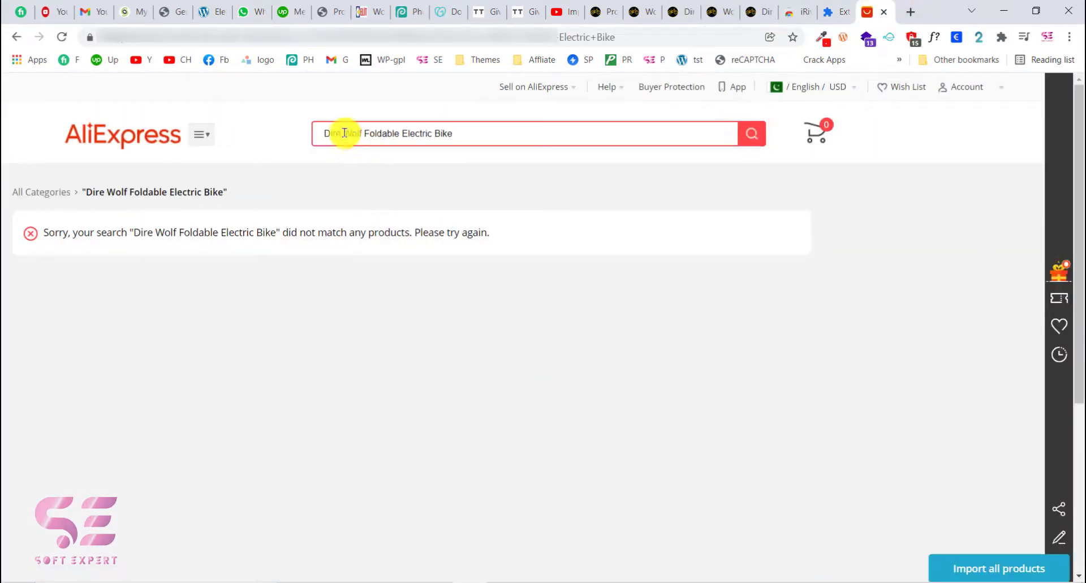
# - Trim the search to 'Foldable Electric Bike' and compare results with the Dire Wolf storefront page
pyautogui.moveTo(344, 132); pyautogui.dragTo(284, 133)
pyautogui.press('BackSpace')
pyautogui.press('Return')
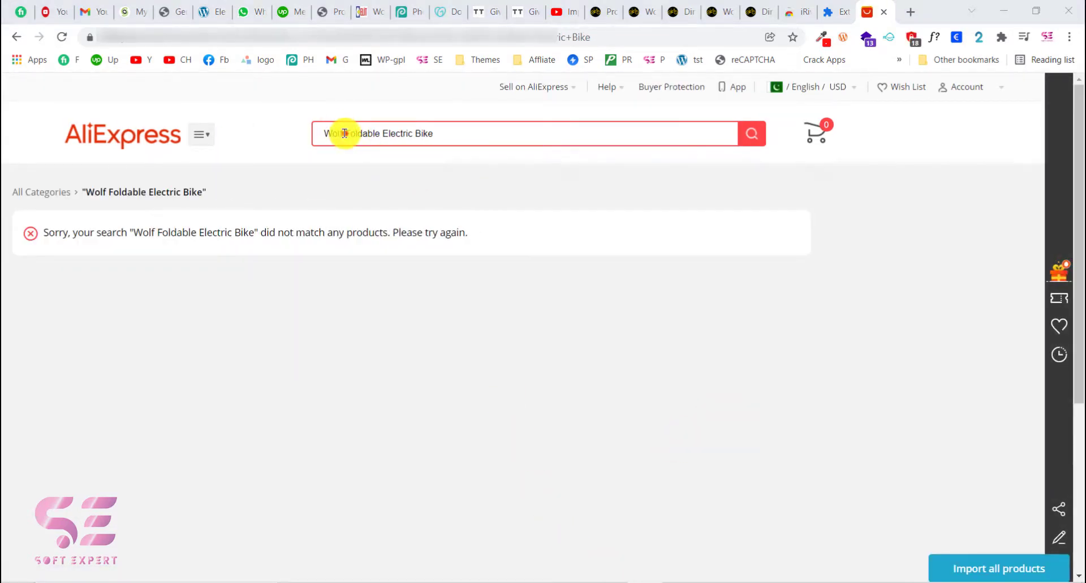
pyautogui.moveTo(344, 133); pyautogui.dragTo(297, 132)
pyautogui.press('BackSpace')
pyautogui.press('Return')
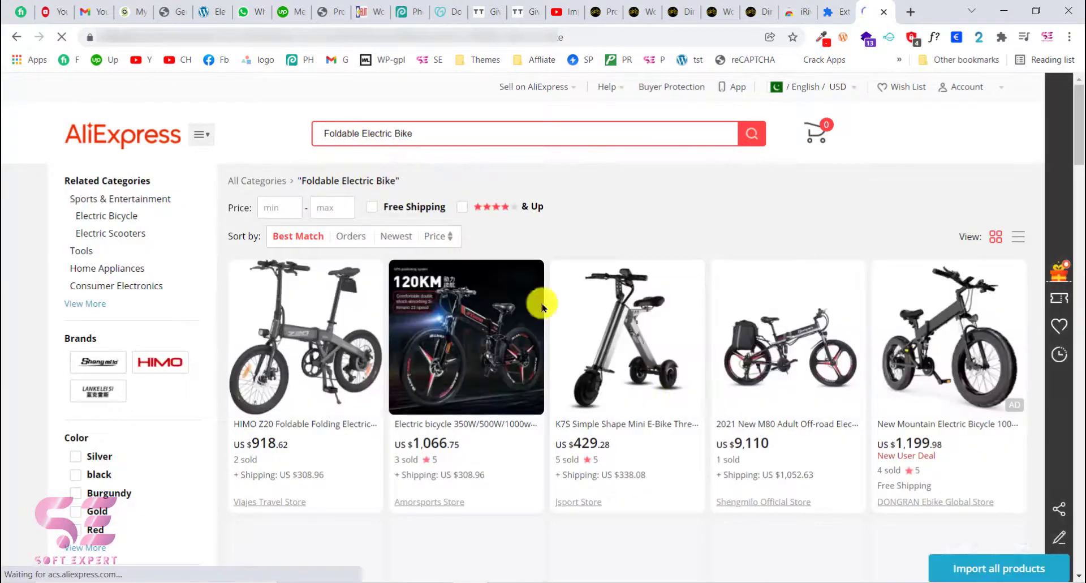
pyautogui.scroll(-2, 663, 391)
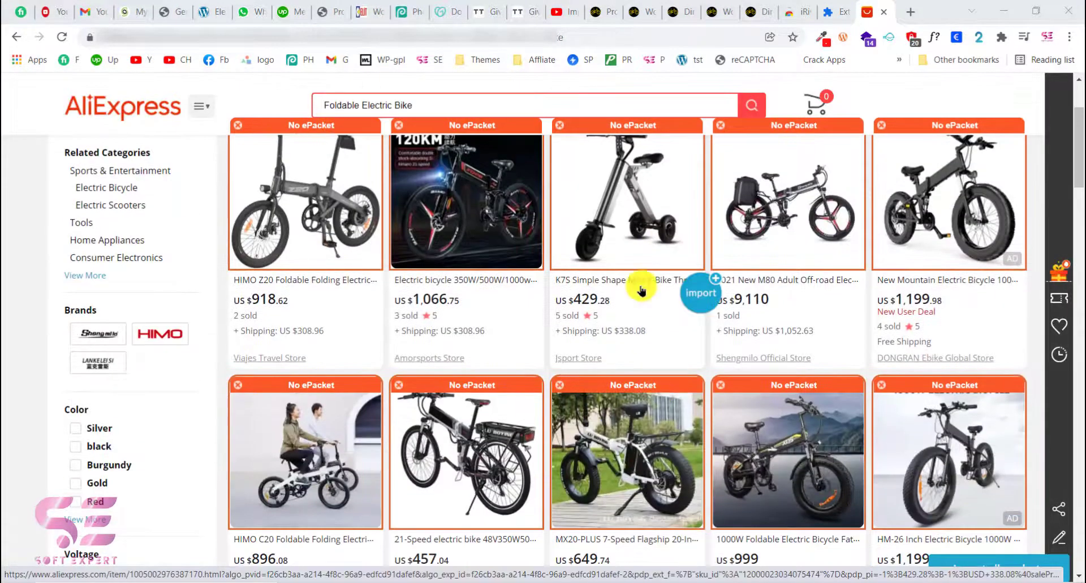
pyautogui.click(697, 7)
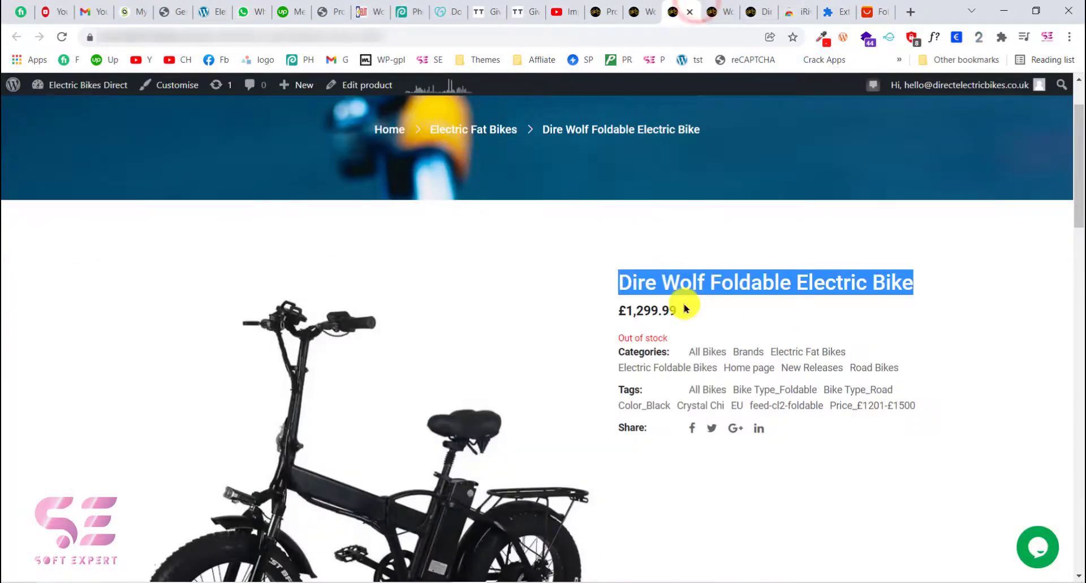
pyautogui.scroll(-4, 686, 303)
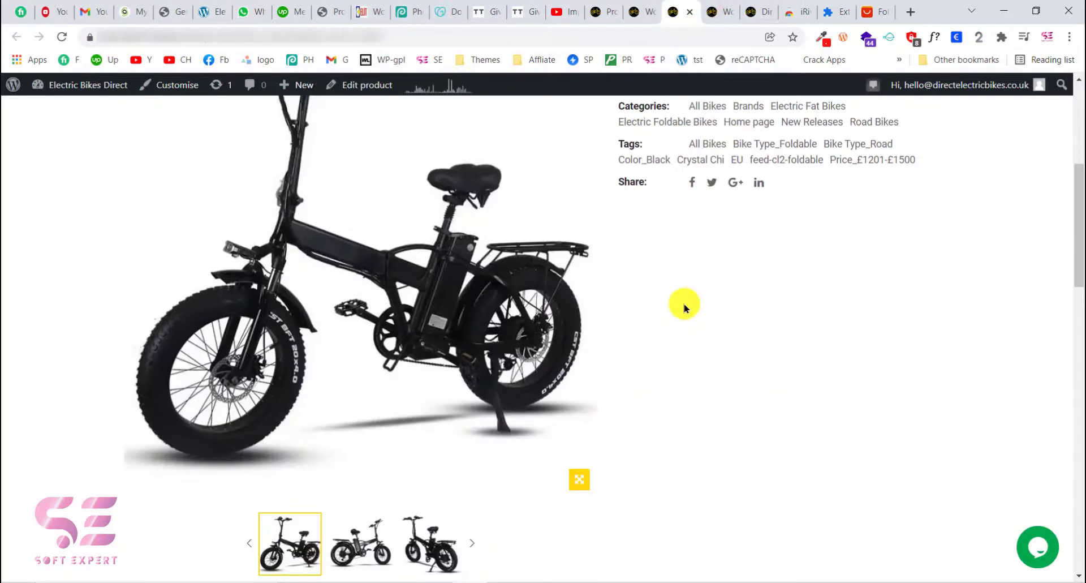
pyautogui.click(880, 5)
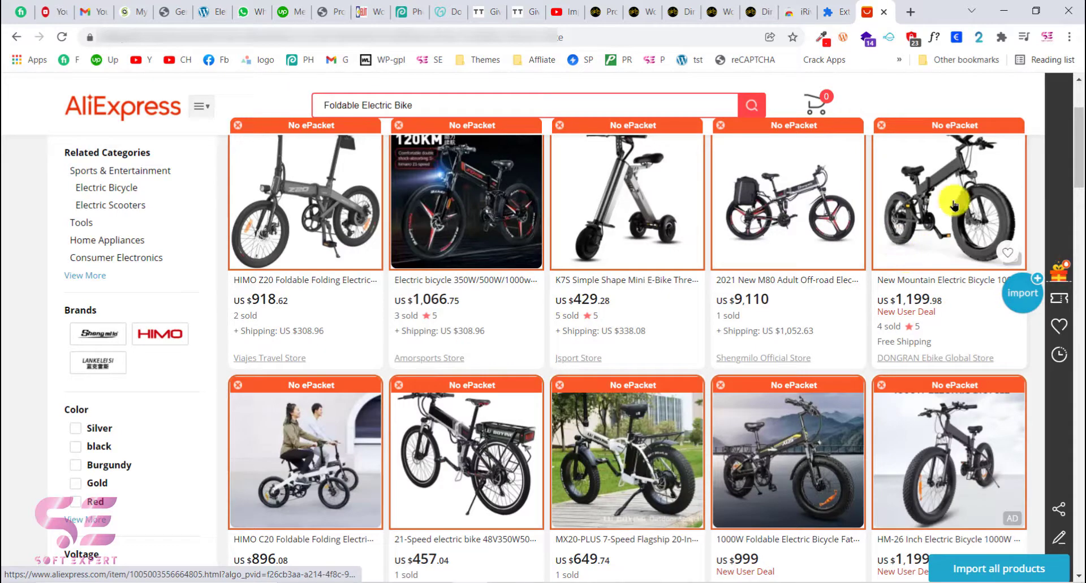
# - Open the DONGRAN New Mountain Electric Bicycle 1000W listing and view its Customer Reviews (1) tab
pyautogui.click(930, 226)
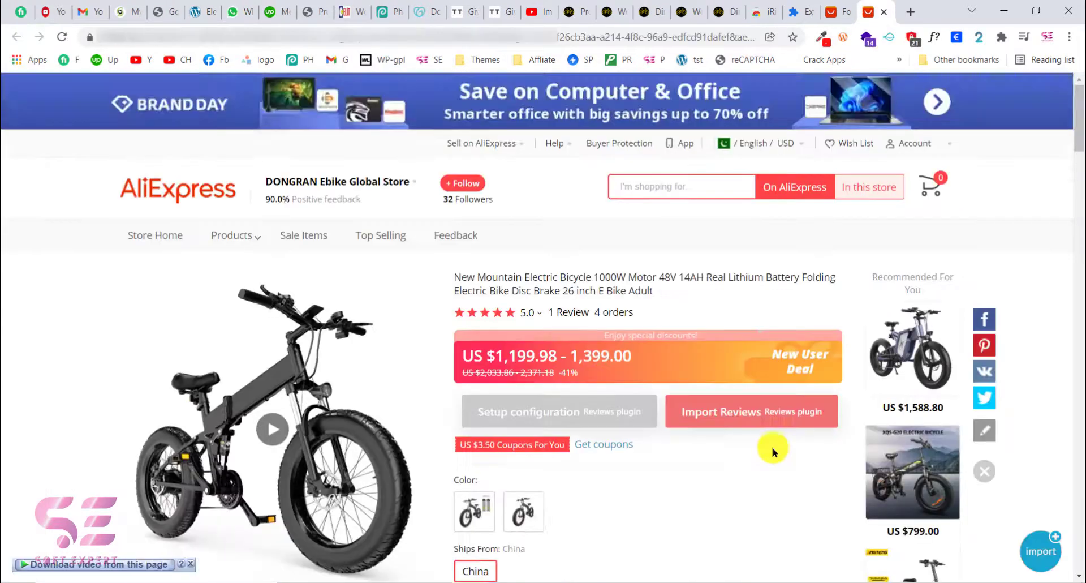
pyautogui.scroll(-15, 773, 451)
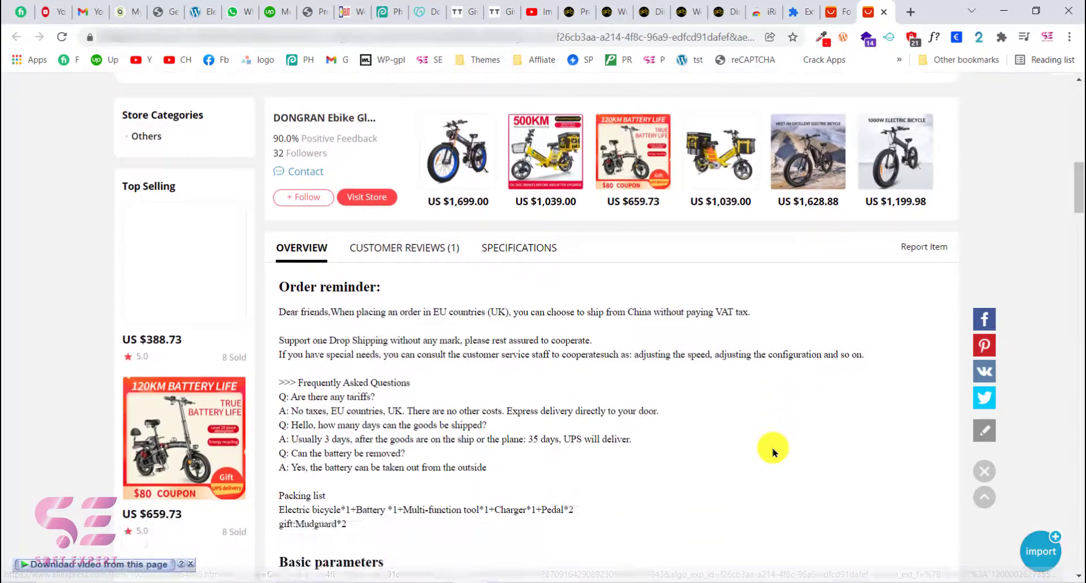
pyautogui.scroll(1, 770, 448)
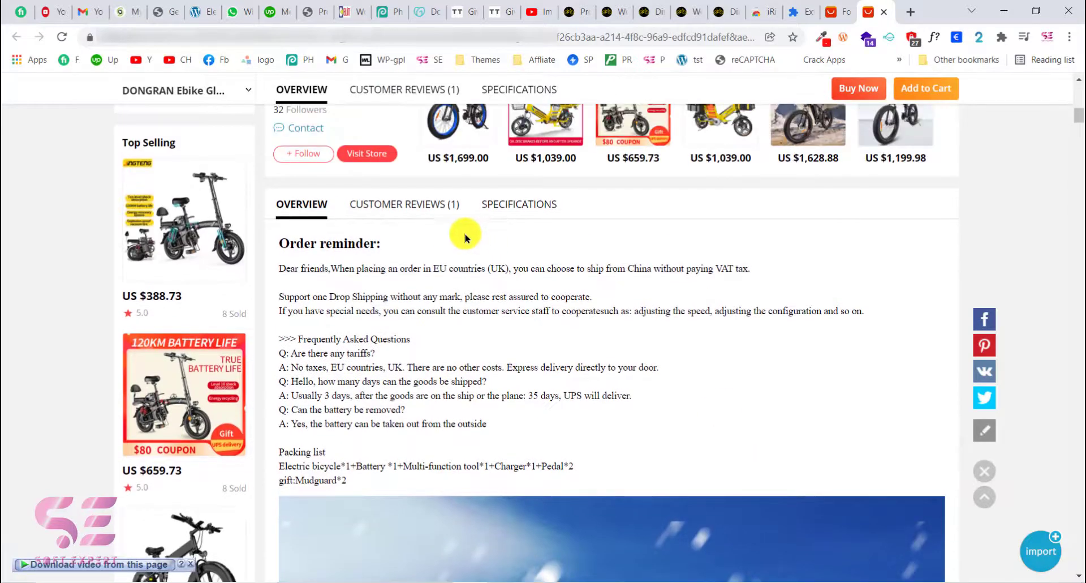
pyautogui.click(419, 205)
pyautogui.scroll(-2, 502, 384)
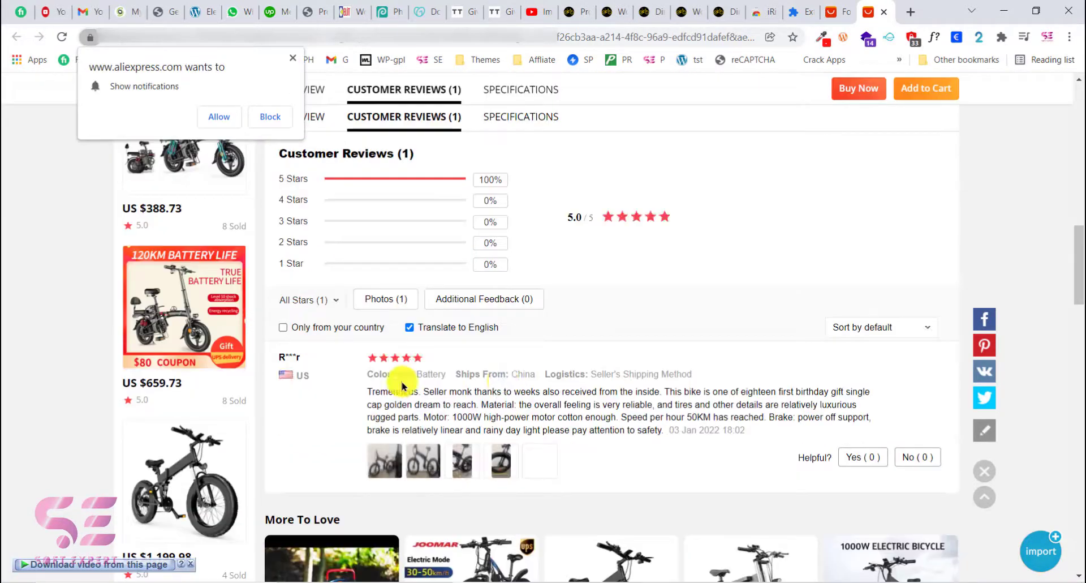
pyautogui.scroll(-5, 505, 396)
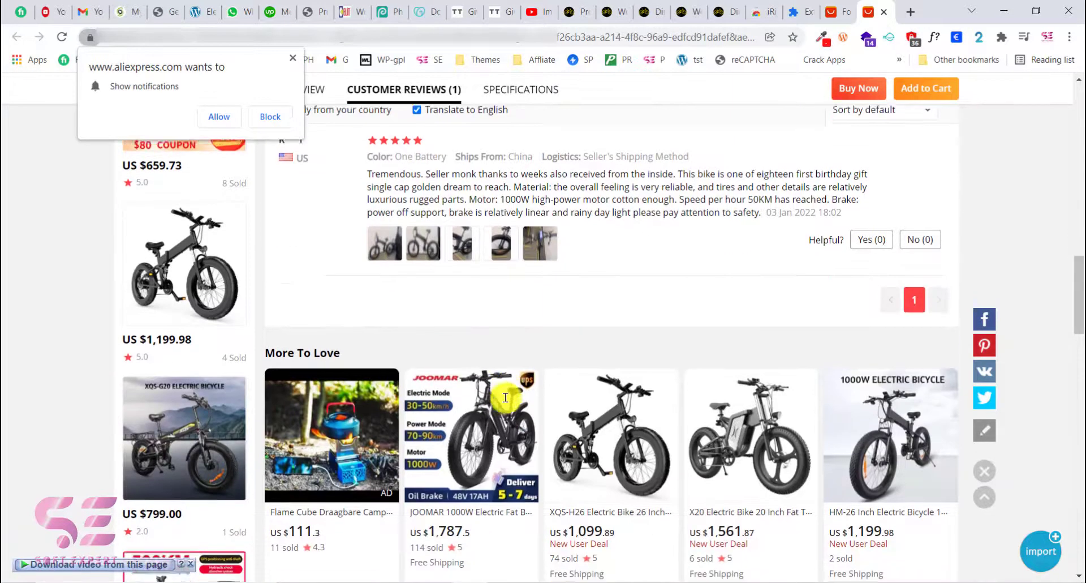
pyautogui.scroll(-2, 558, 435)
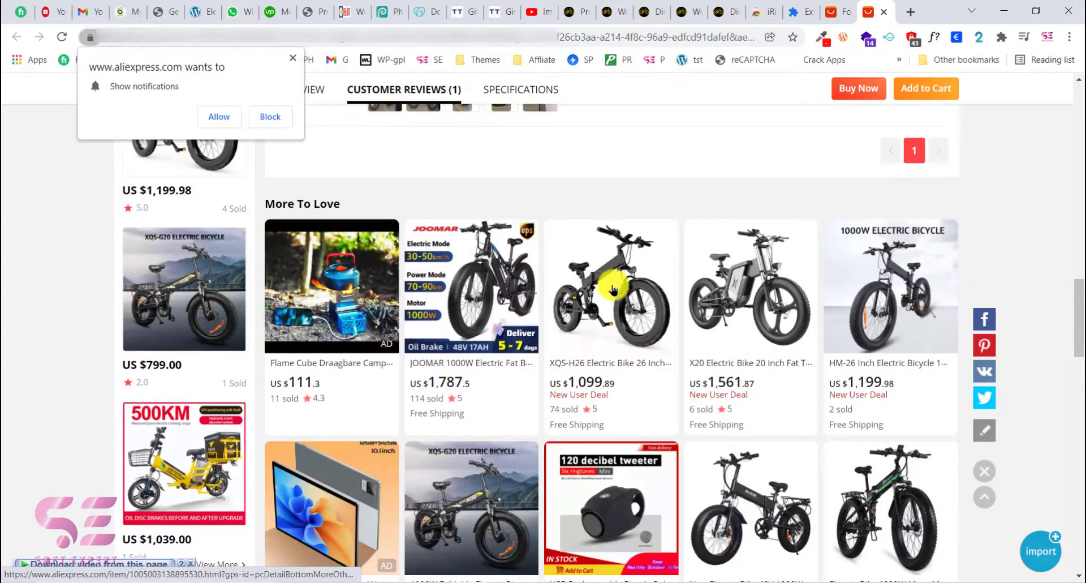
# - Open the QIYOU XQS-H26 Folding Ebike listing and scroll through its Customer Reviews (30)
pyautogui.click(589, 292)
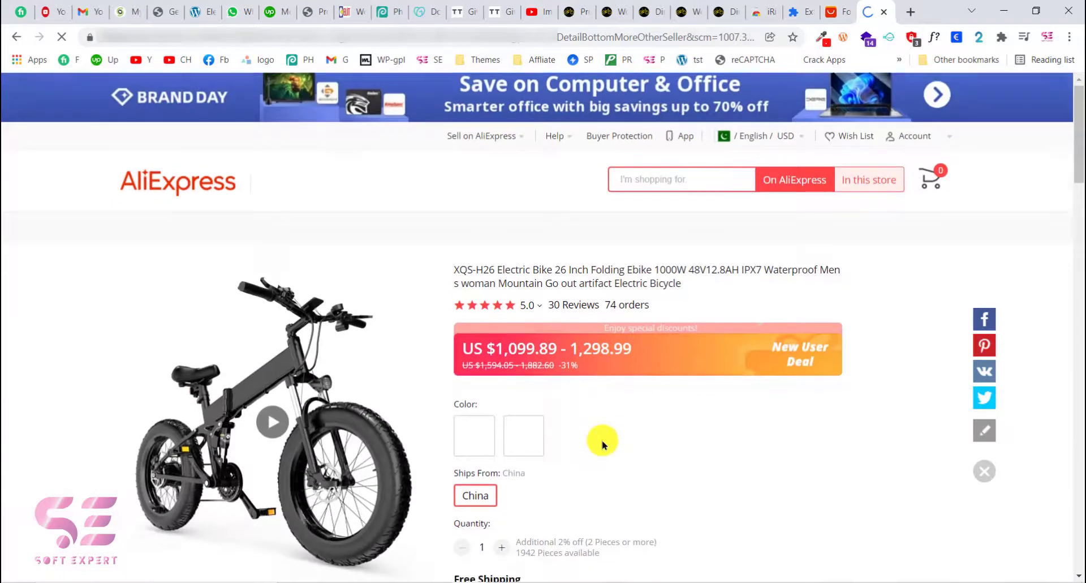
pyautogui.scroll(-10, 602, 444)
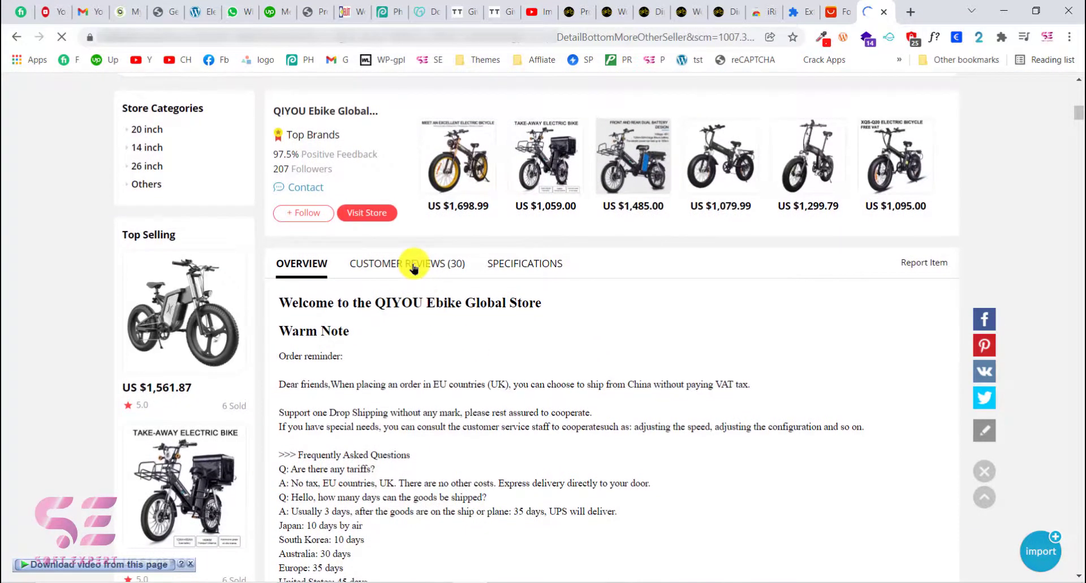
pyautogui.click(410, 263)
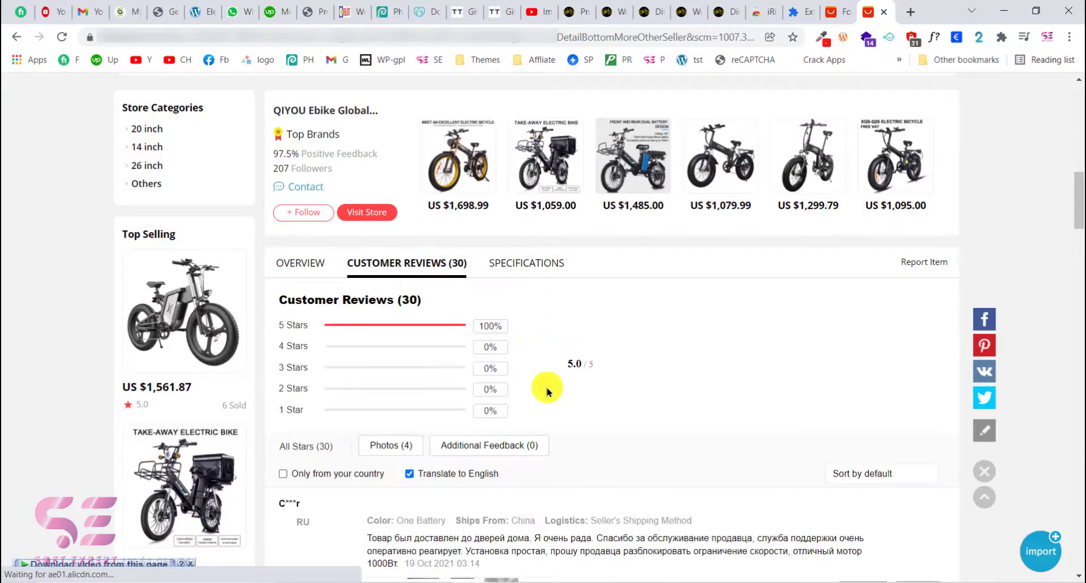
pyautogui.scroll(-6, 547, 390)
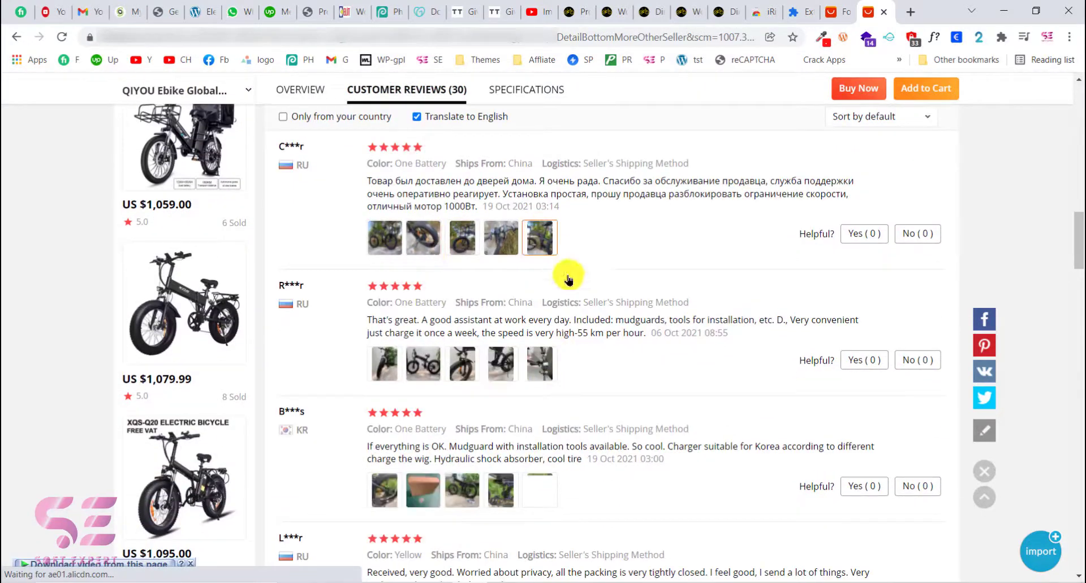
pyautogui.scroll(-2, 588, 402)
pyautogui.scroll(-3, 661, 418)
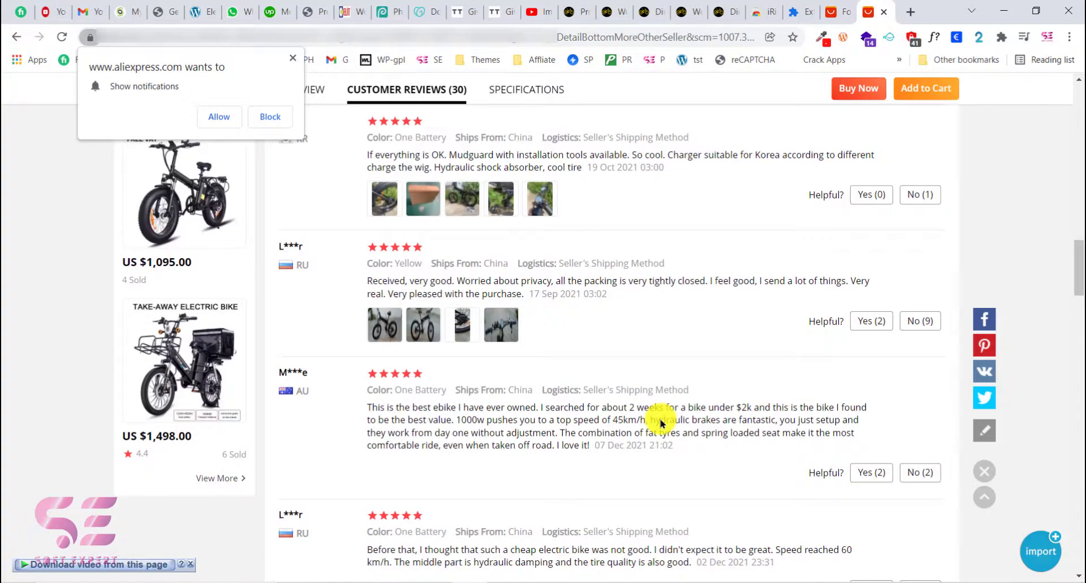
pyautogui.scroll(20, 660, 423)
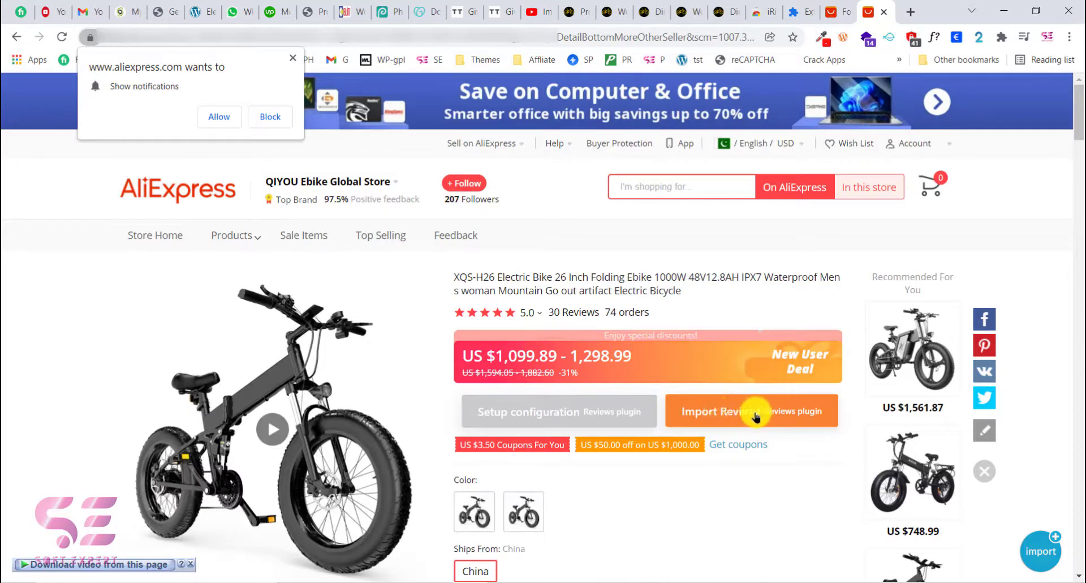
# - Open iRivYou's Import Reviews table and scroll through the XQS-H26 listing's 30 reviews
pyautogui.click(720, 415)
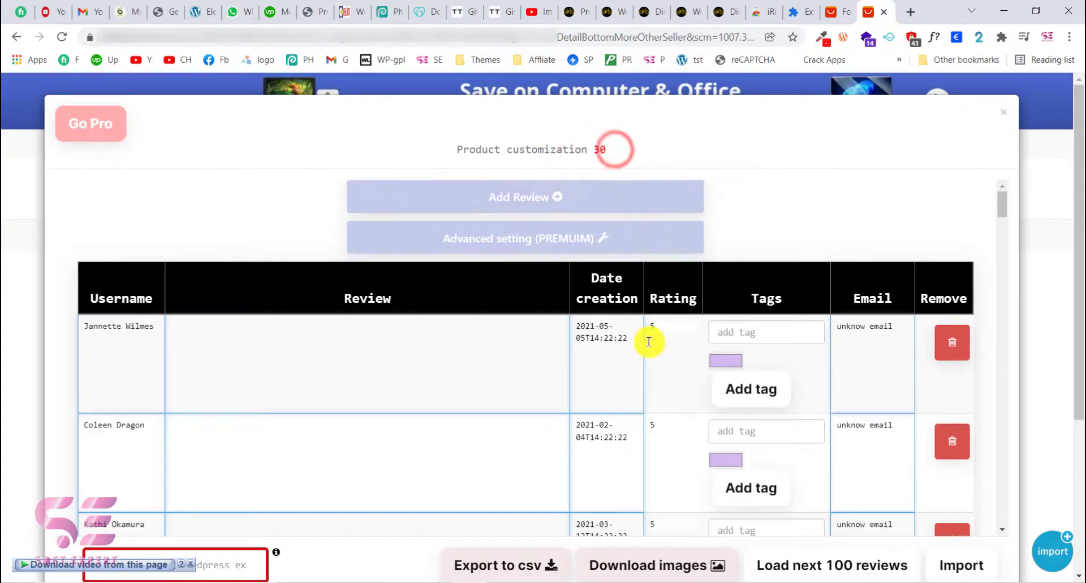
pyautogui.scroll(-1, 649, 339)
pyautogui.scroll(-2, 659, 412)
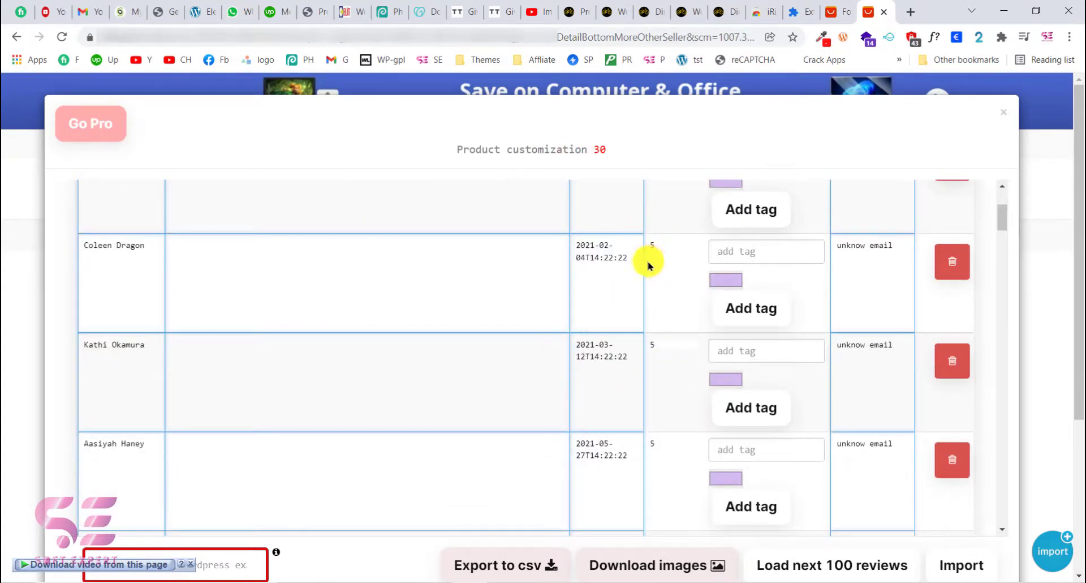
pyautogui.scroll(-4, 650, 381)
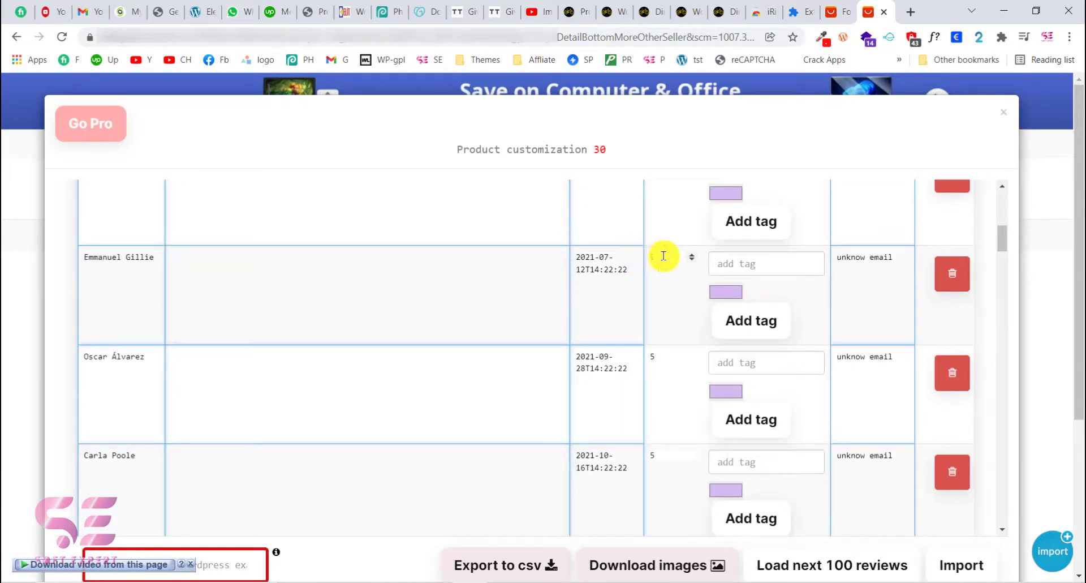
pyautogui.scroll(-1, 734, 413)
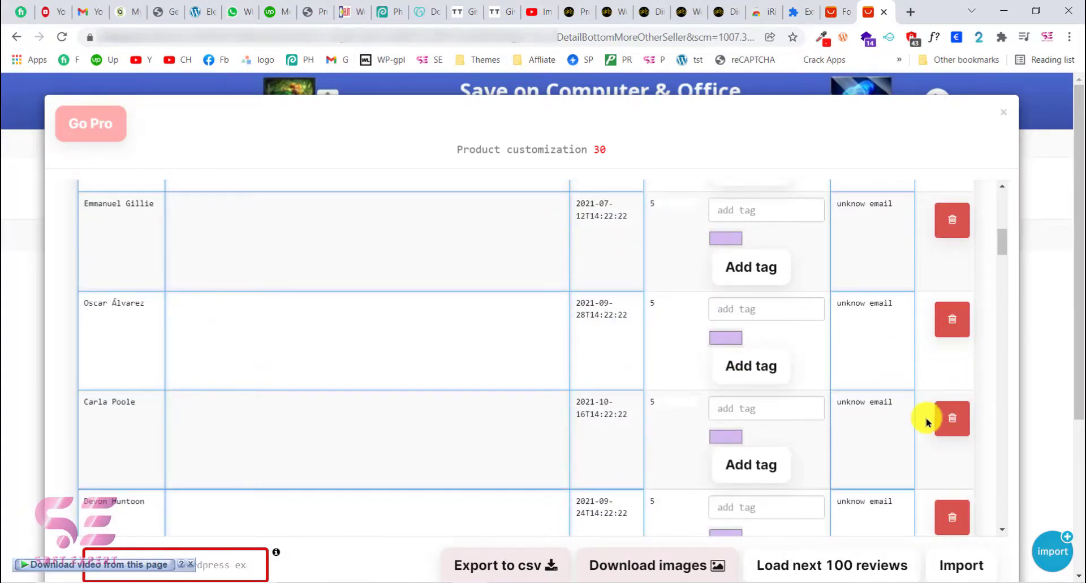
pyautogui.scroll(-6, 927, 421)
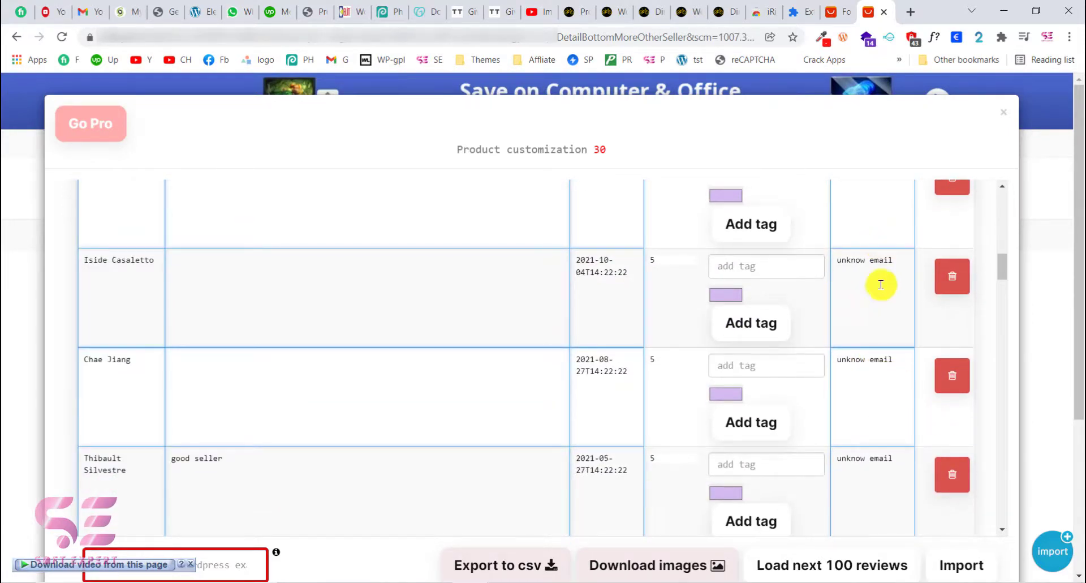
pyautogui.scroll(-15, 877, 369)
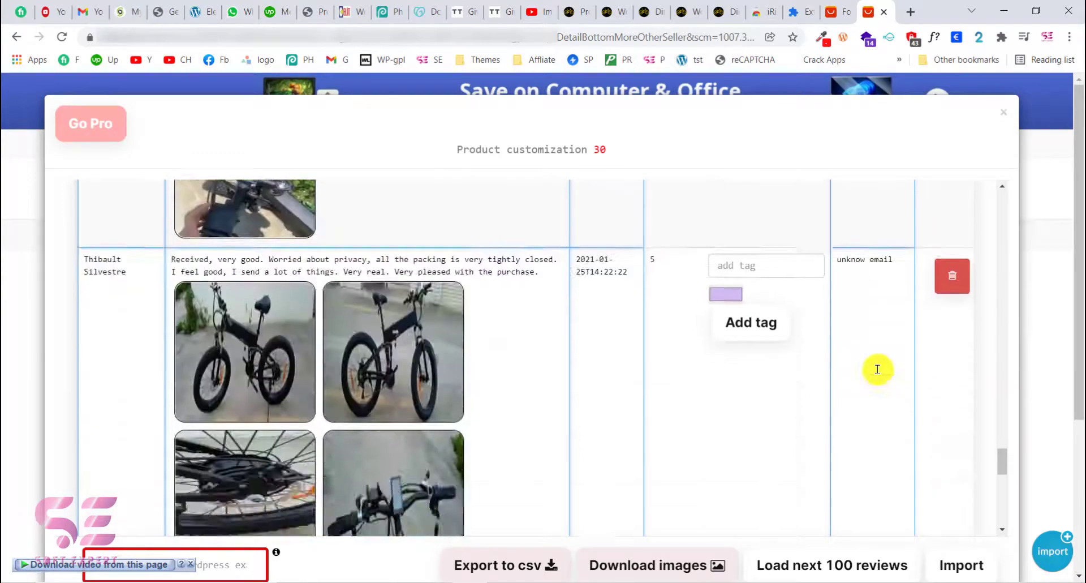
pyautogui.scroll(-3, 877, 369)
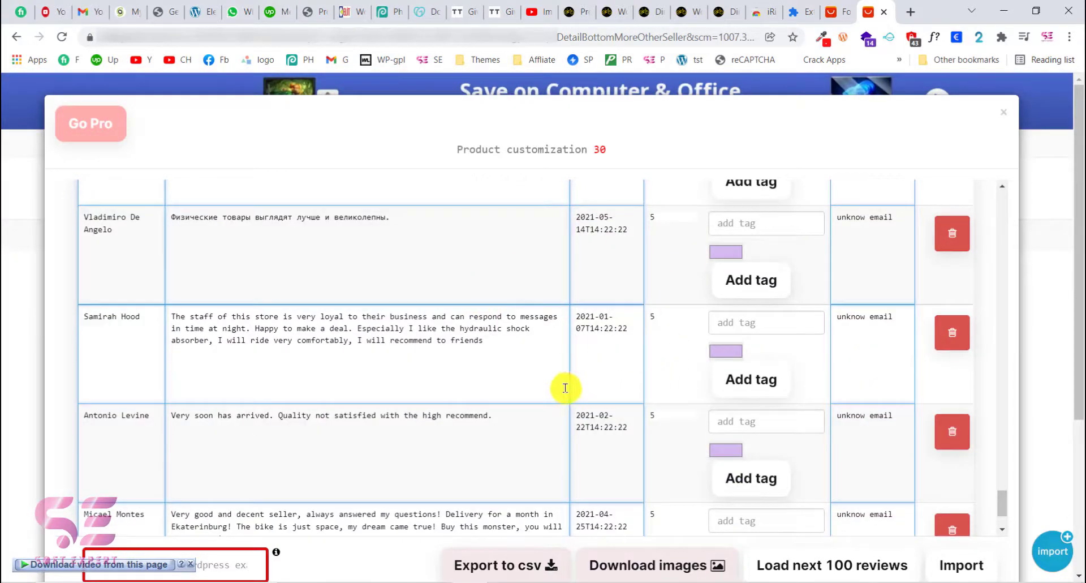
pyautogui.scroll(-5, 630, 388)
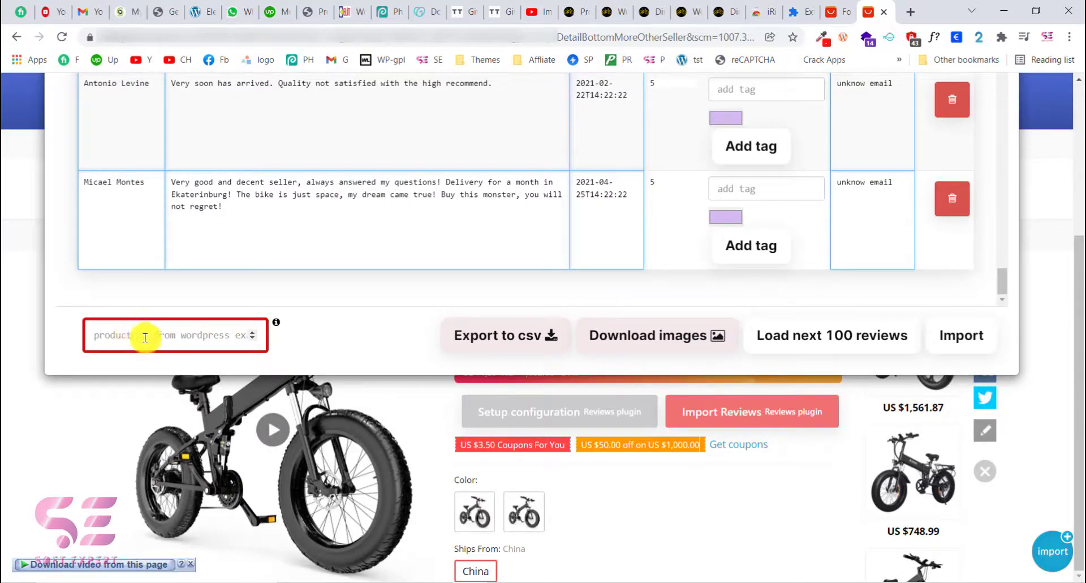
pyautogui.click(192, 336)
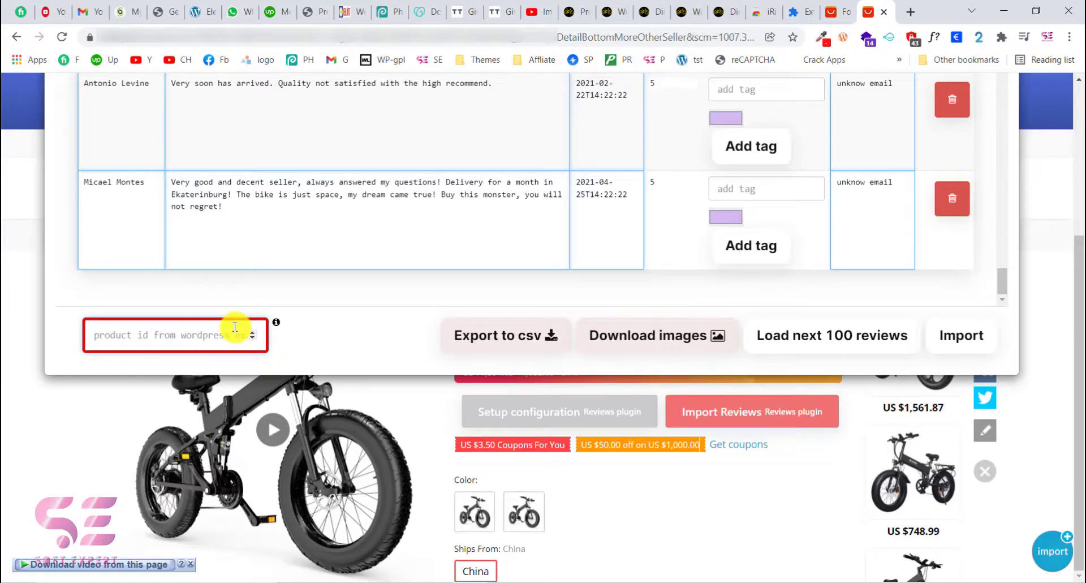
pyautogui.click(583, 5)
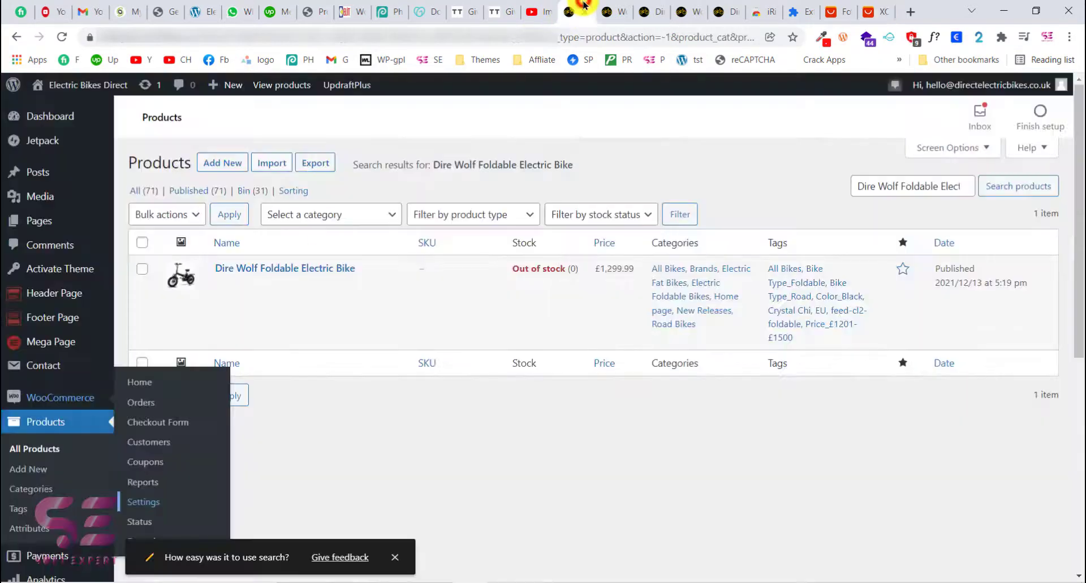
pyautogui.click(470, 426)
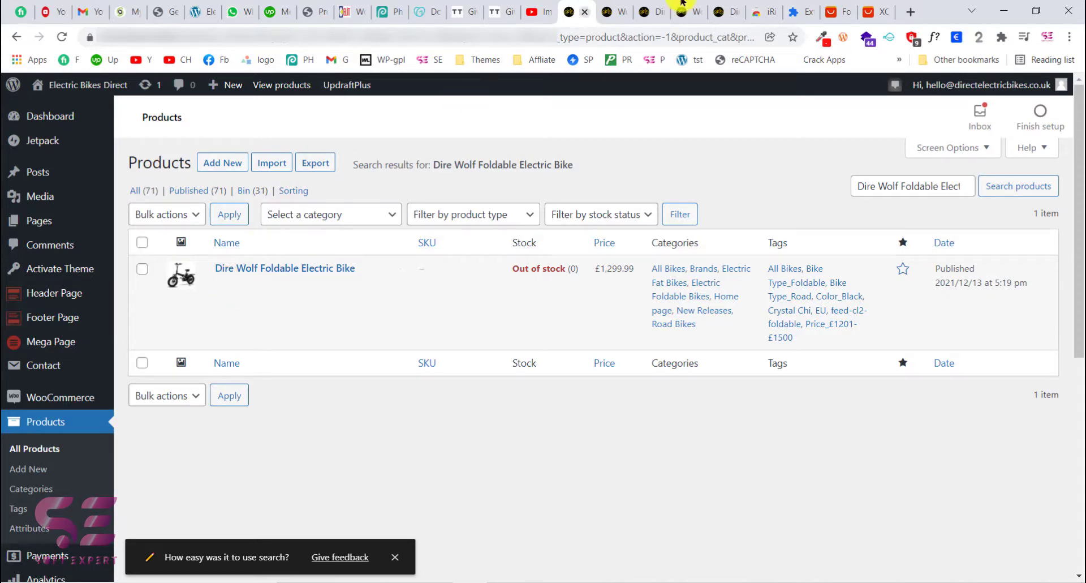
pyautogui.click(871, 7)
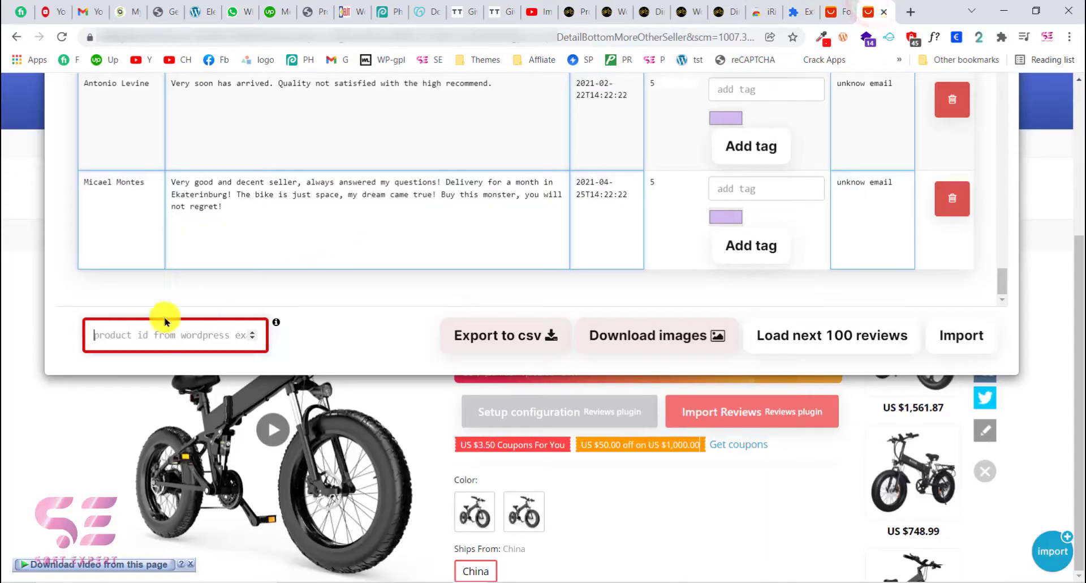
# - Enter product ID 62, check the reviews table, and import the reviews into that product
pyautogui.write('62')
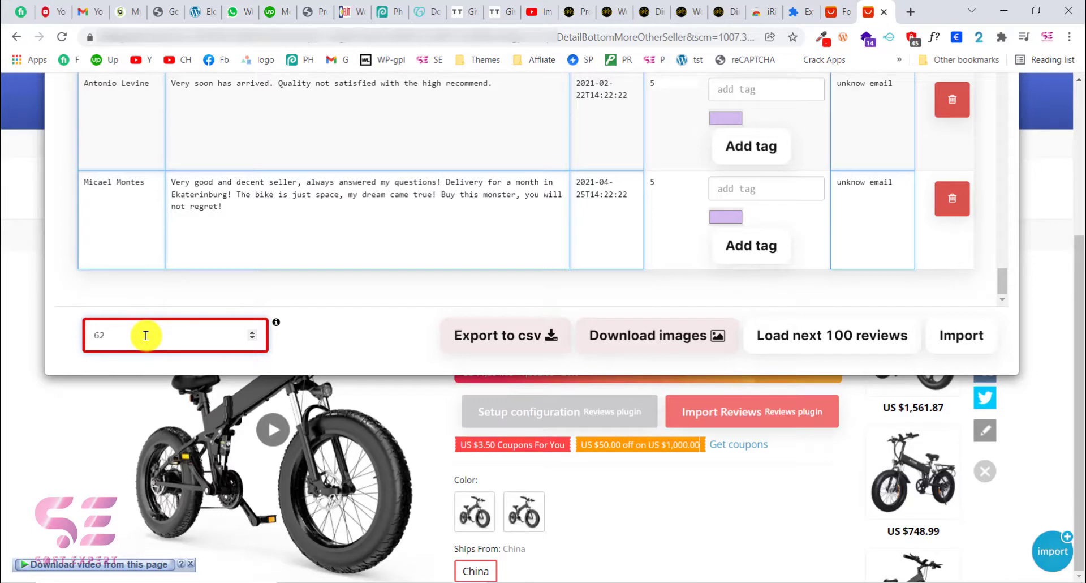
pyautogui.scroll(3, 921, 215)
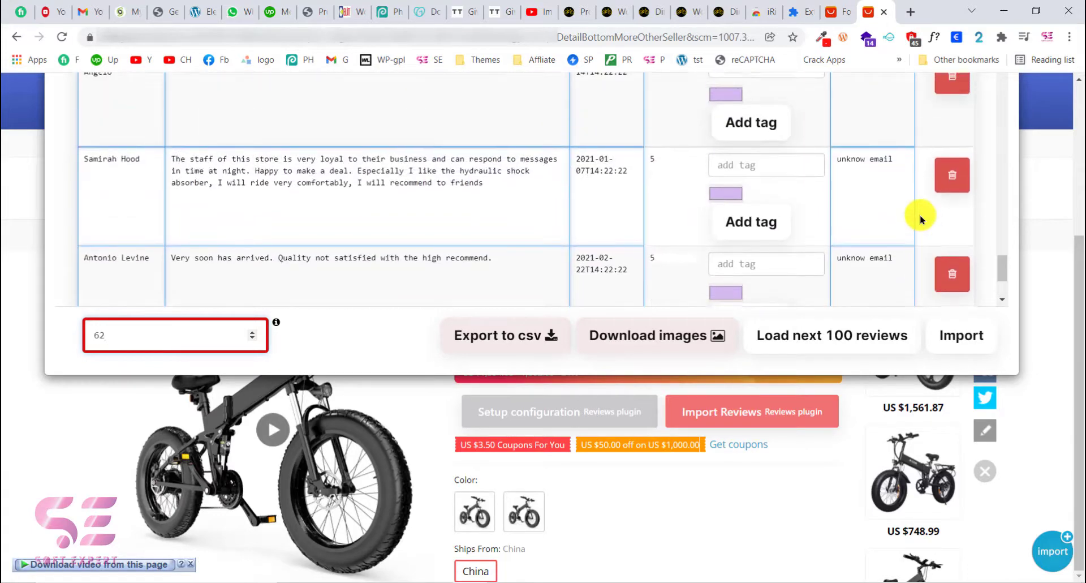
pyautogui.scroll(2, 943, 270)
pyautogui.scroll(1, 942, 270)
pyautogui.scroll(5, 947, 253)
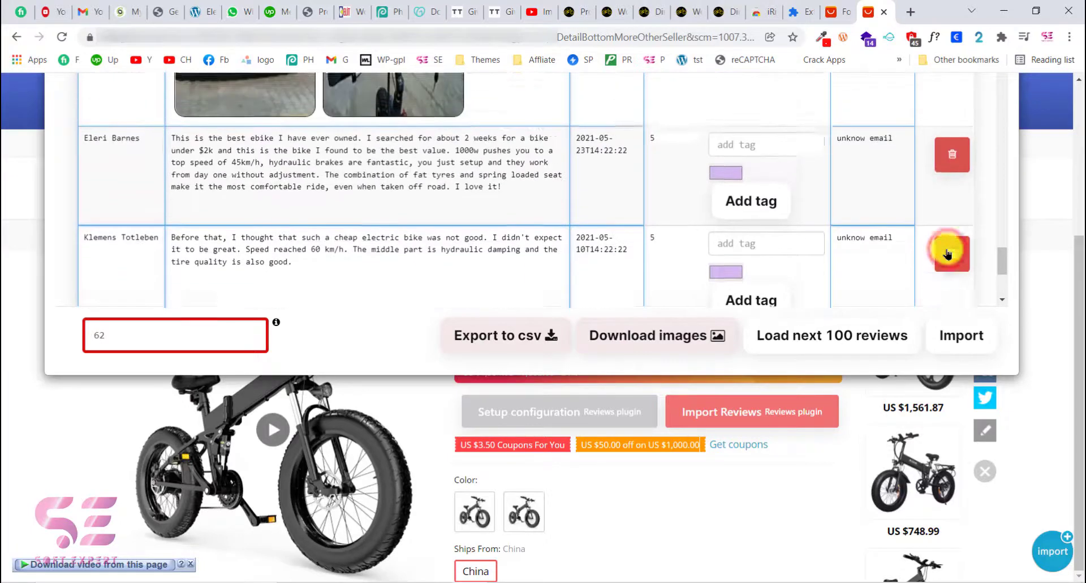
pyautogui.scroll(5, 947, 253)
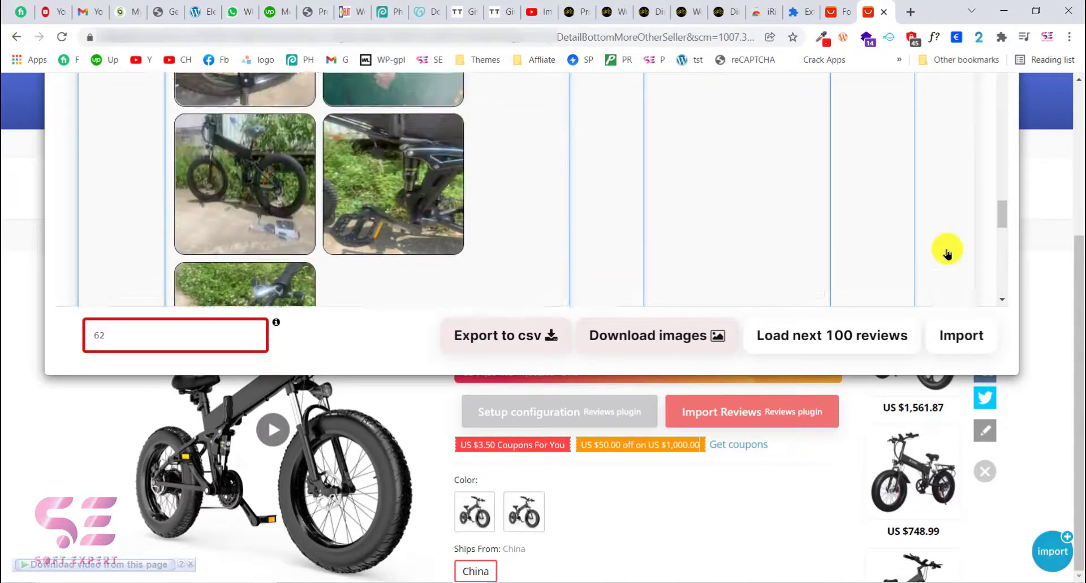
pyautogui.scroll(-5, 649, 291)
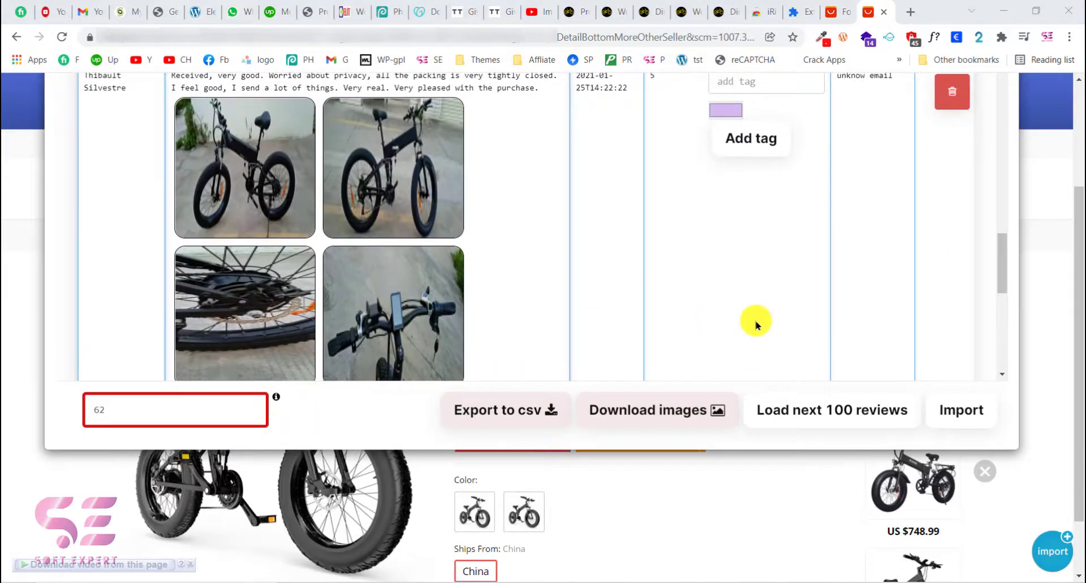
pyautogui.click(954, 416)
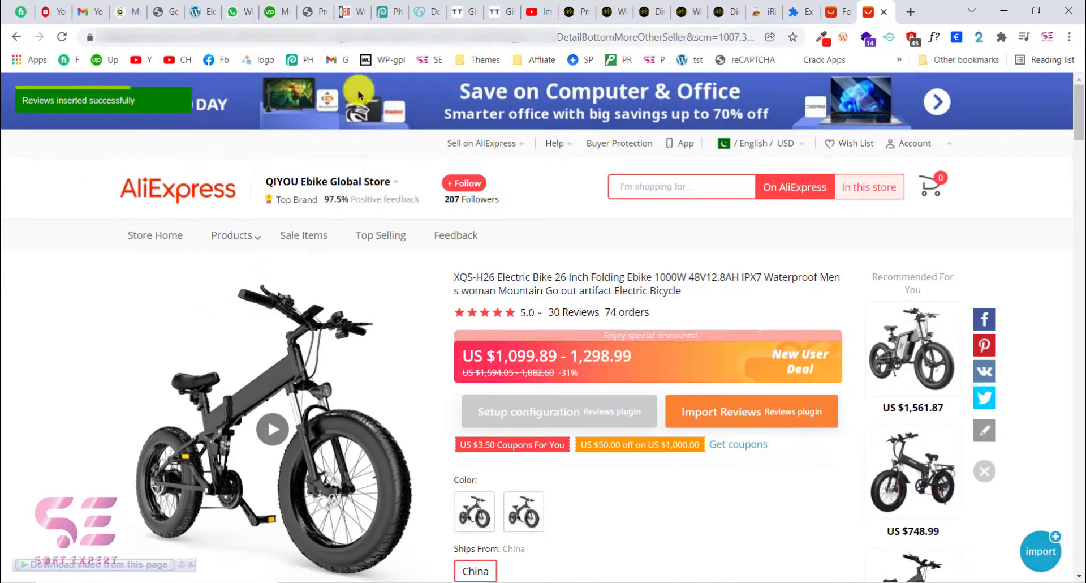
# - Reload the Dire Wolf Foldable Electric Bike storefront page to pick up the new reviews
pyautogui.click(604, 7)
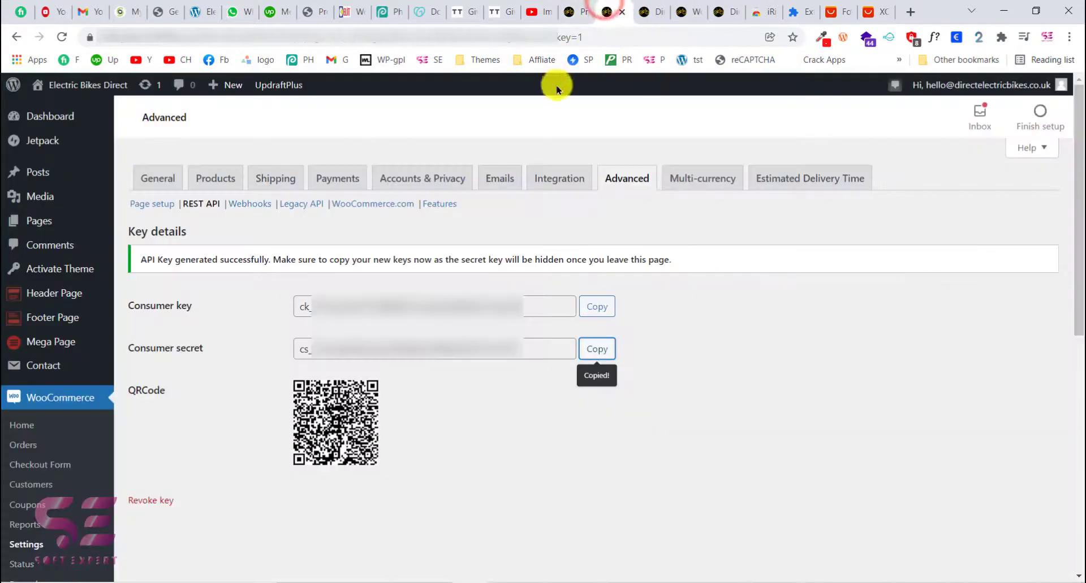
pyautogui.click(649, 12)
pyautogui.scroll(2, 588, 263)
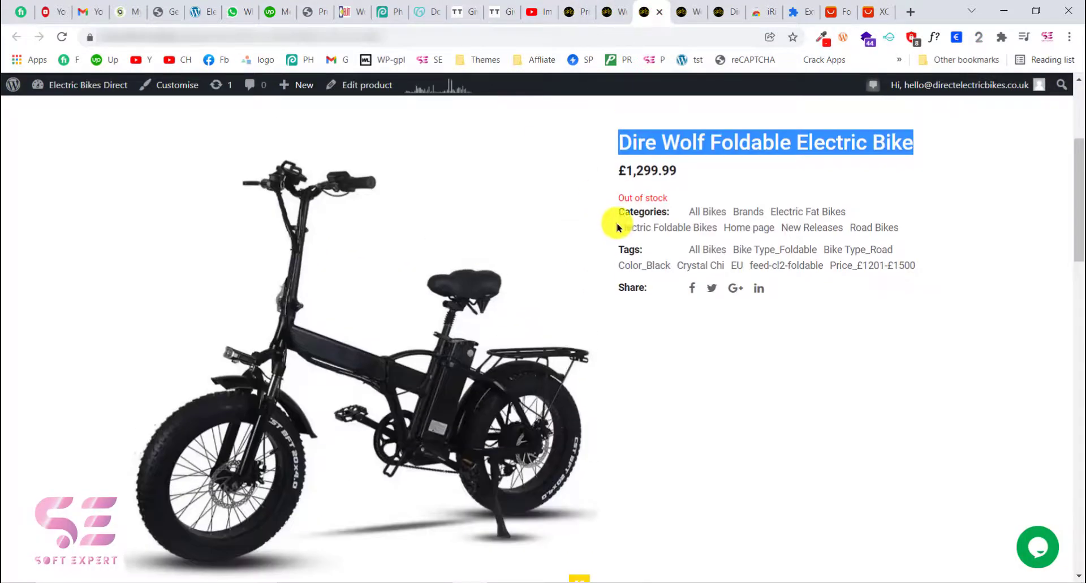
pyautogui.click(62, 38)
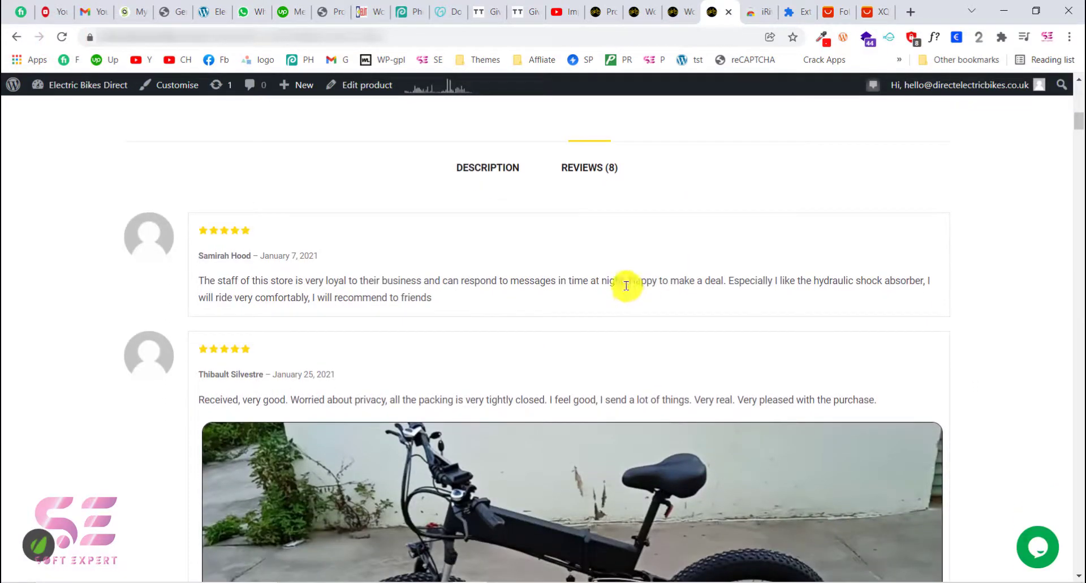
# - Scroll down to the Reviews (8) tab, then return to the AliExpress XQS-H26 listing
pyautogui.moveTo(1080, 117); pyautogui.dragTo(1080, 524)
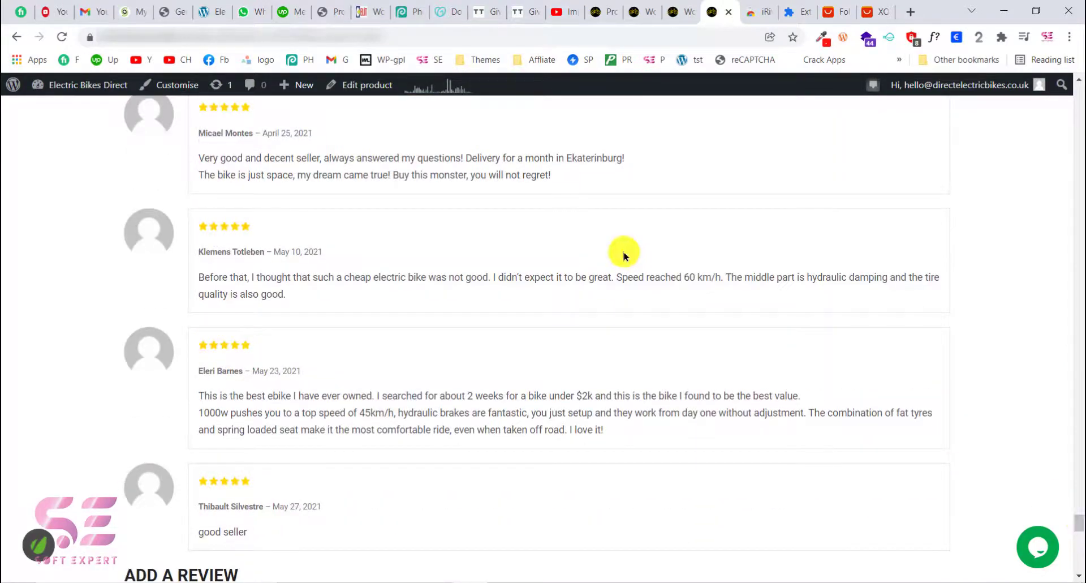
pyautogui.scroll(-2, 384, 292)
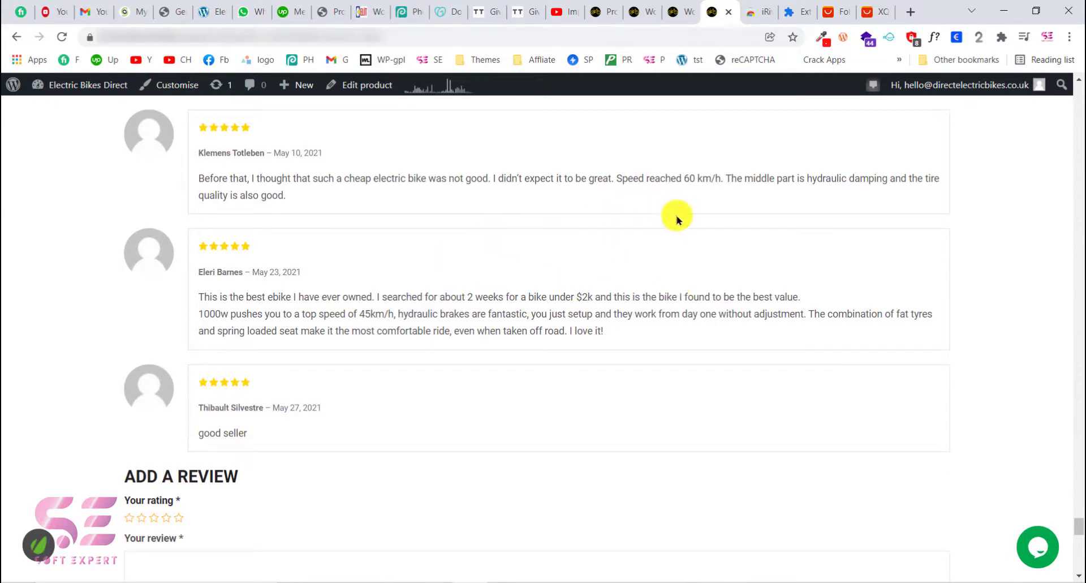
pyautogui.click(870, 6)
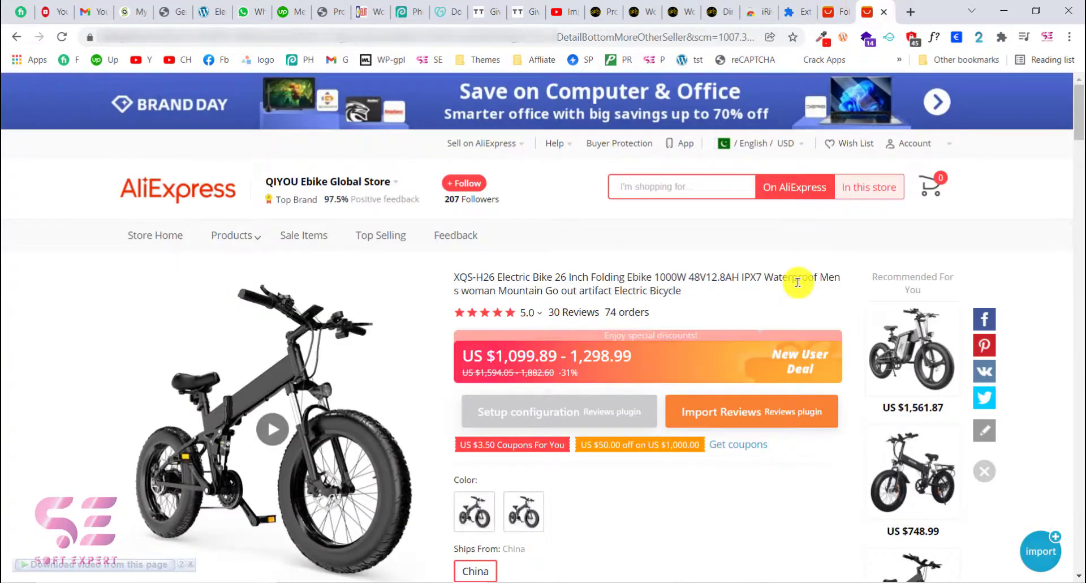